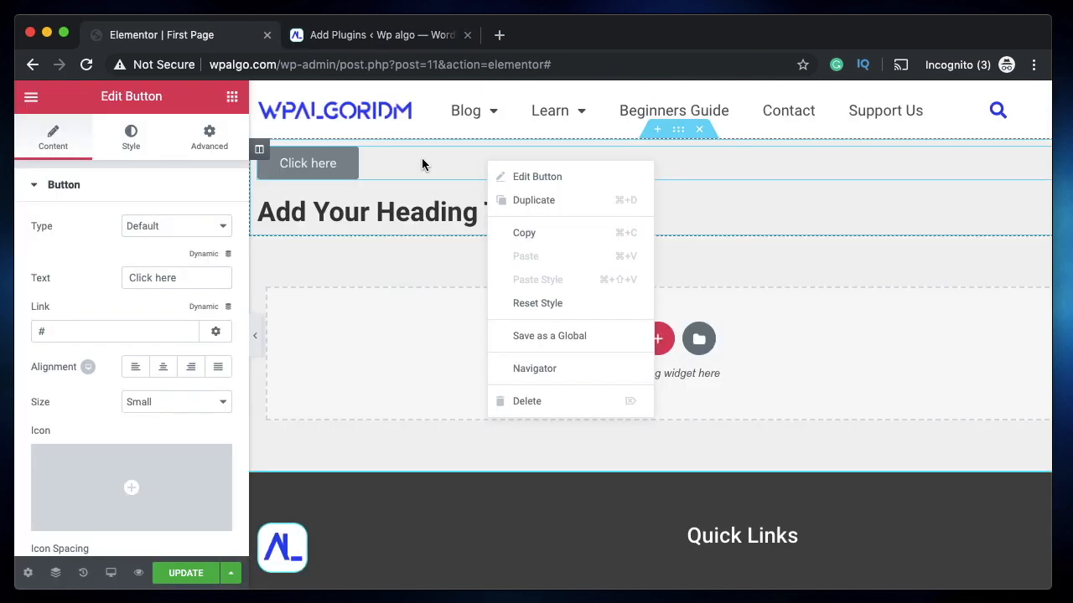
Look through the basic widgets library and the content and style settings of the "Click here" button.
click(422, 164)
click(232, 96)
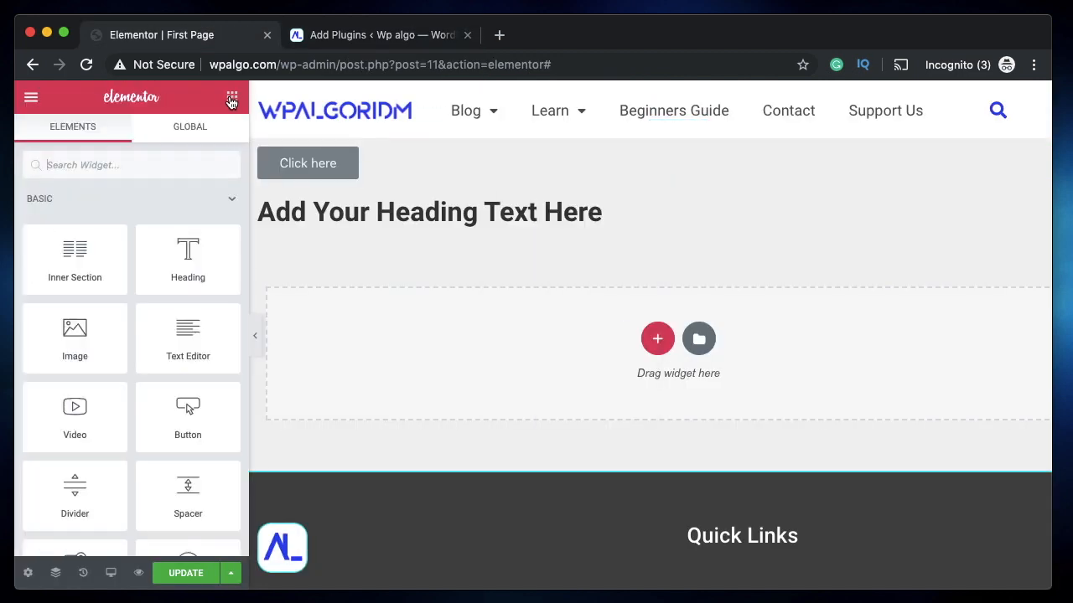
click(390, 164)
click(235, 98)
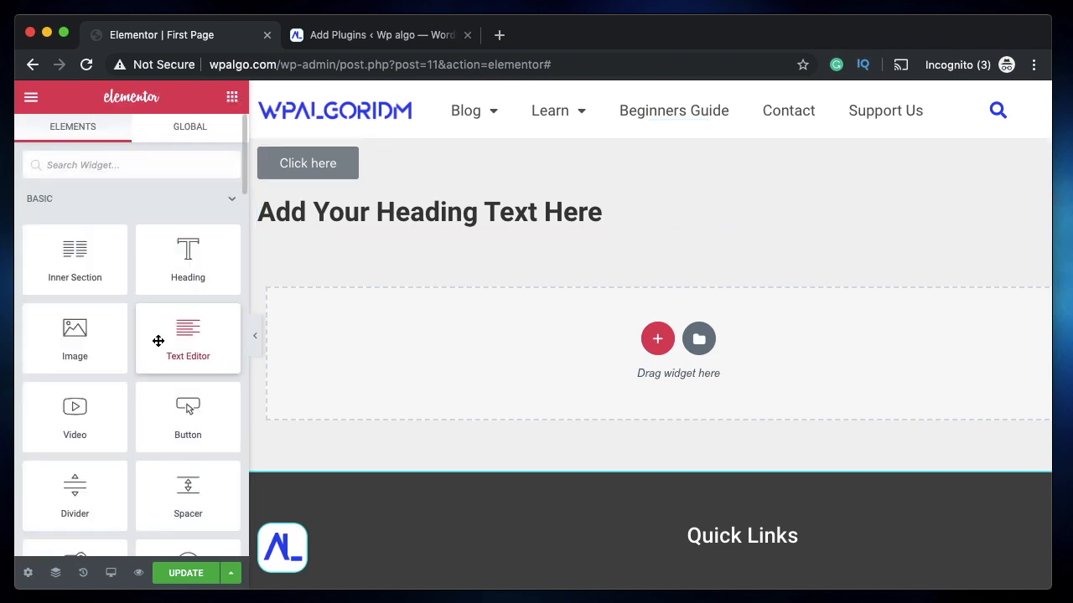
scroll(159, 343, down, 3)
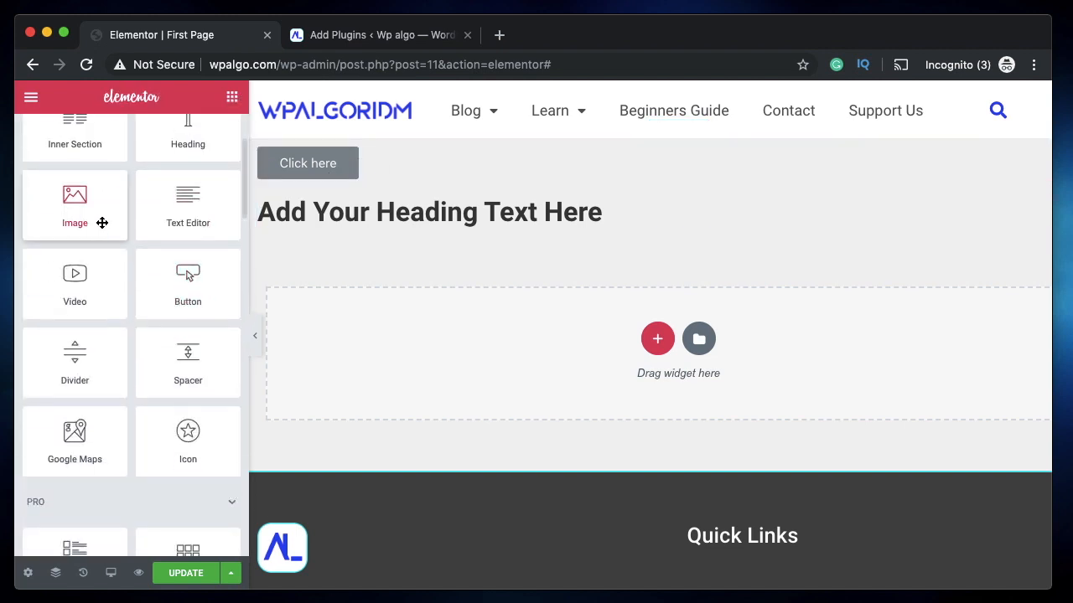
scroll(101, 213, up, 3)
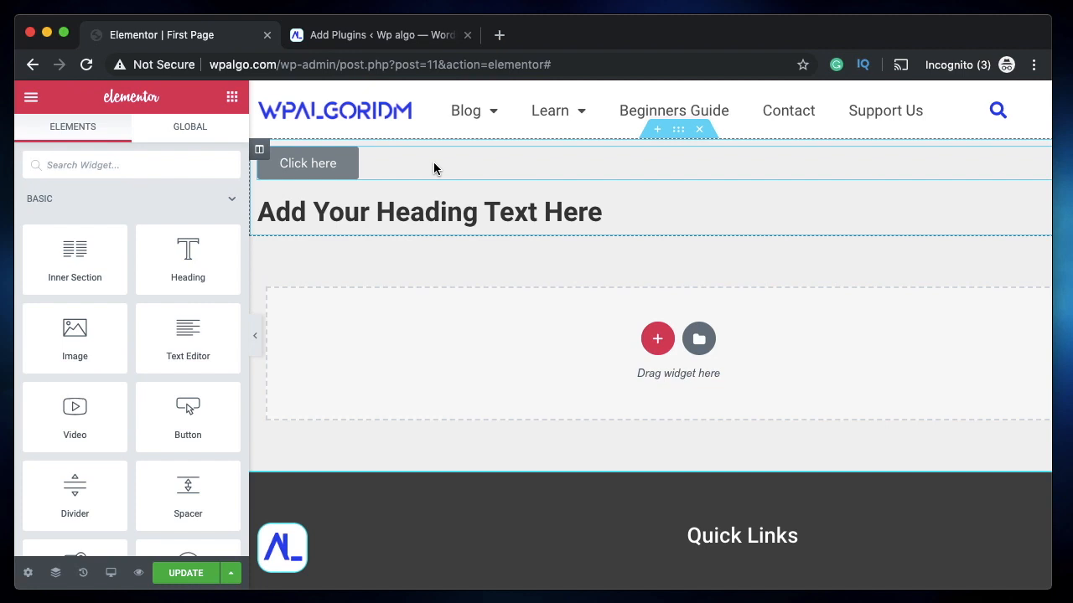
click(383, 172)
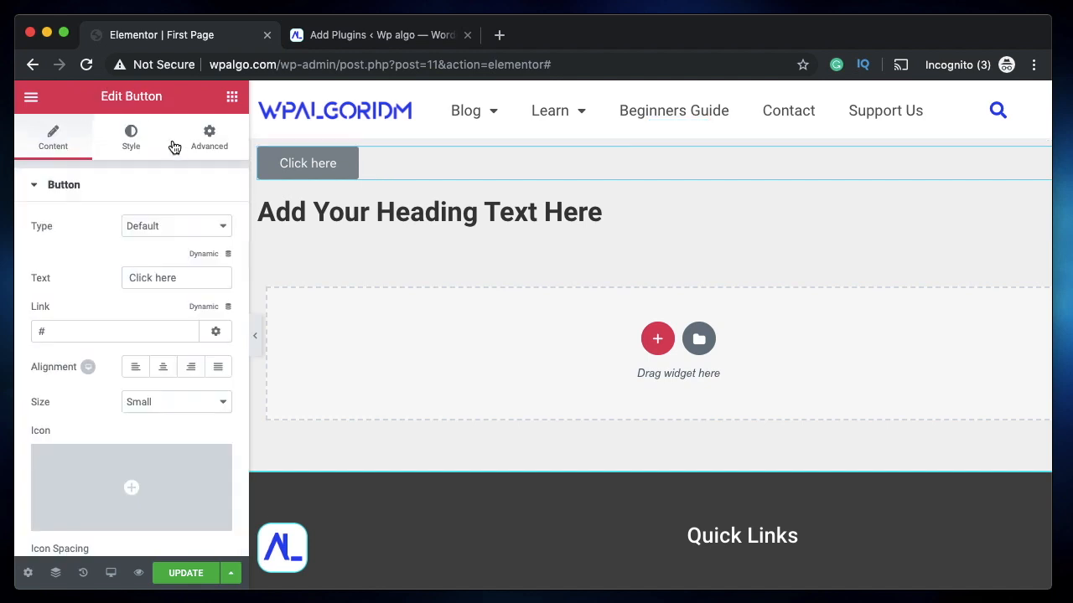
click(130, 140)
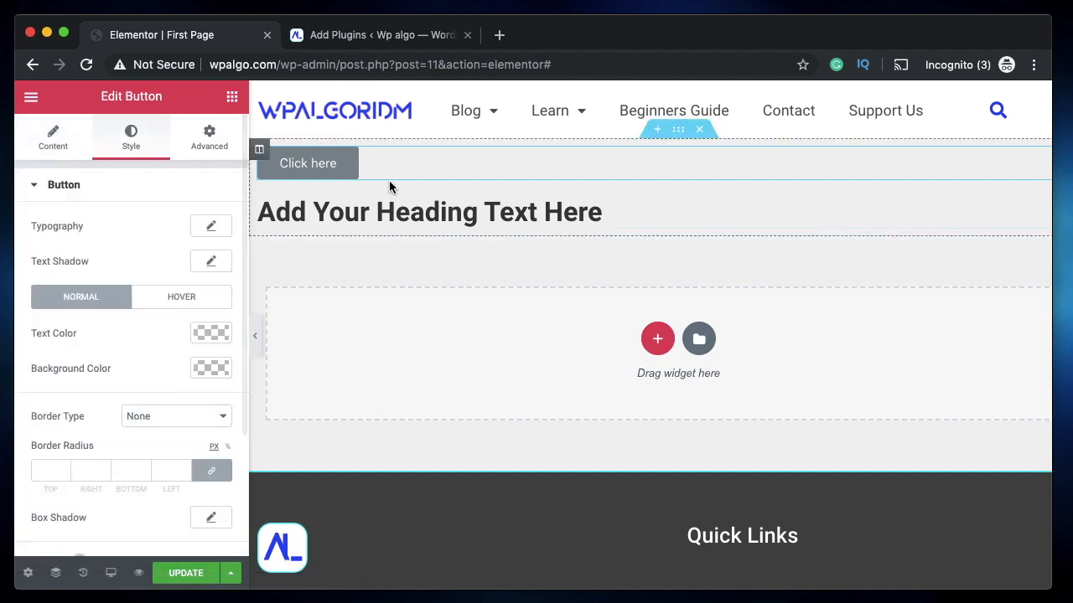
click(53, 137)
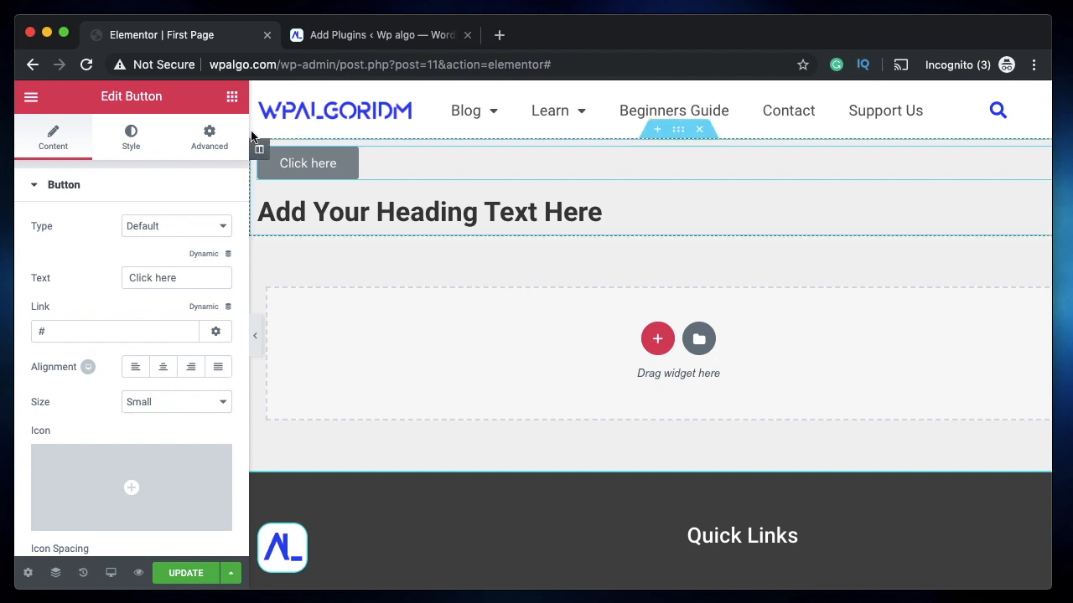
click(233, 97)
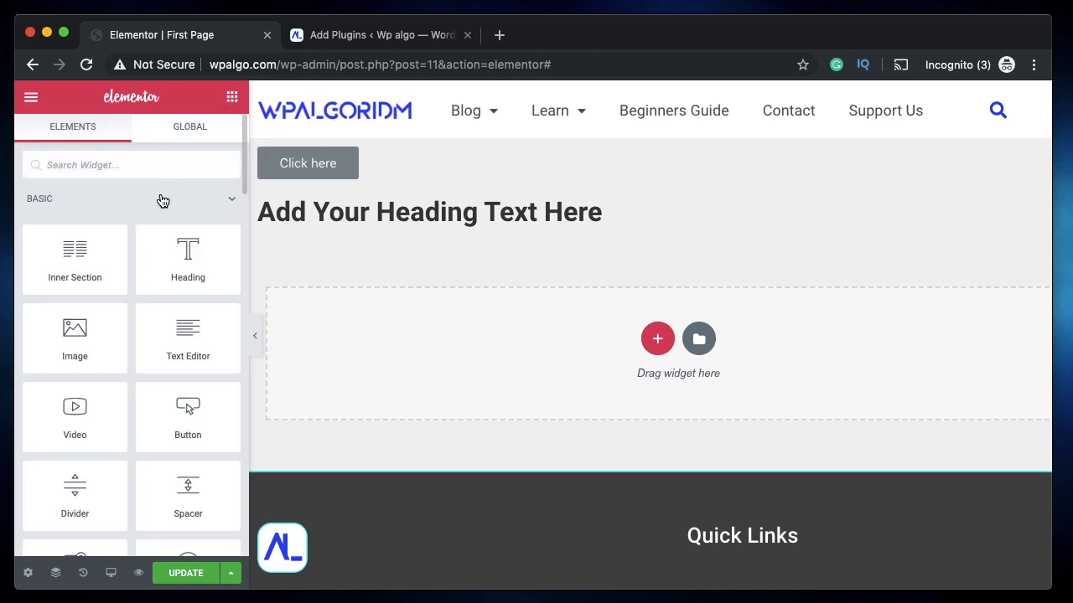
Check the WunderWp plugin's entry and the wunderwp search keyword on the WordPress Add Plugins page.
click(371, 34)
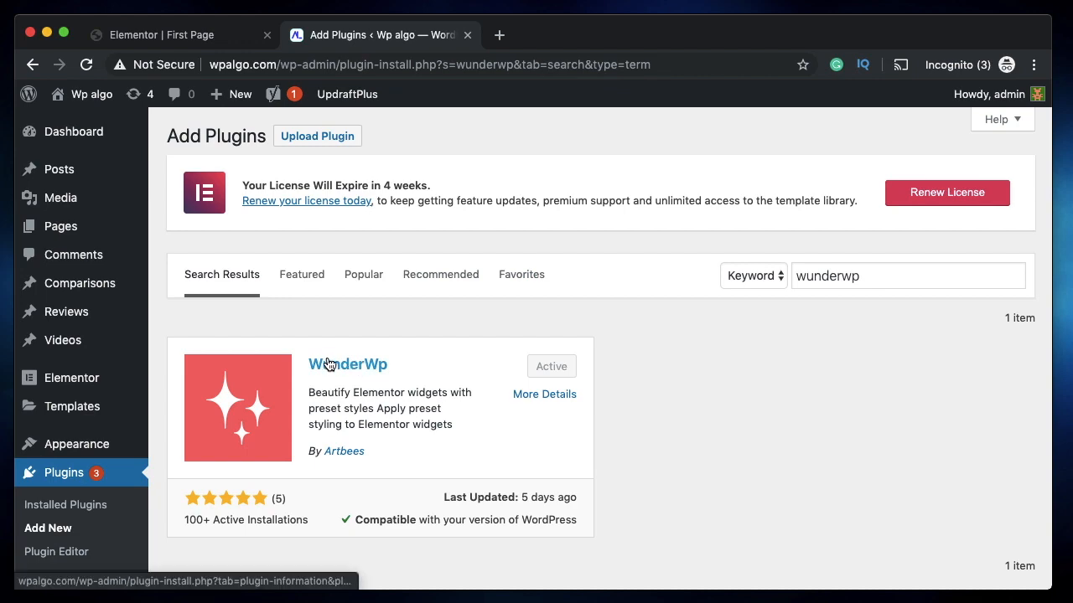
click(165, 34)
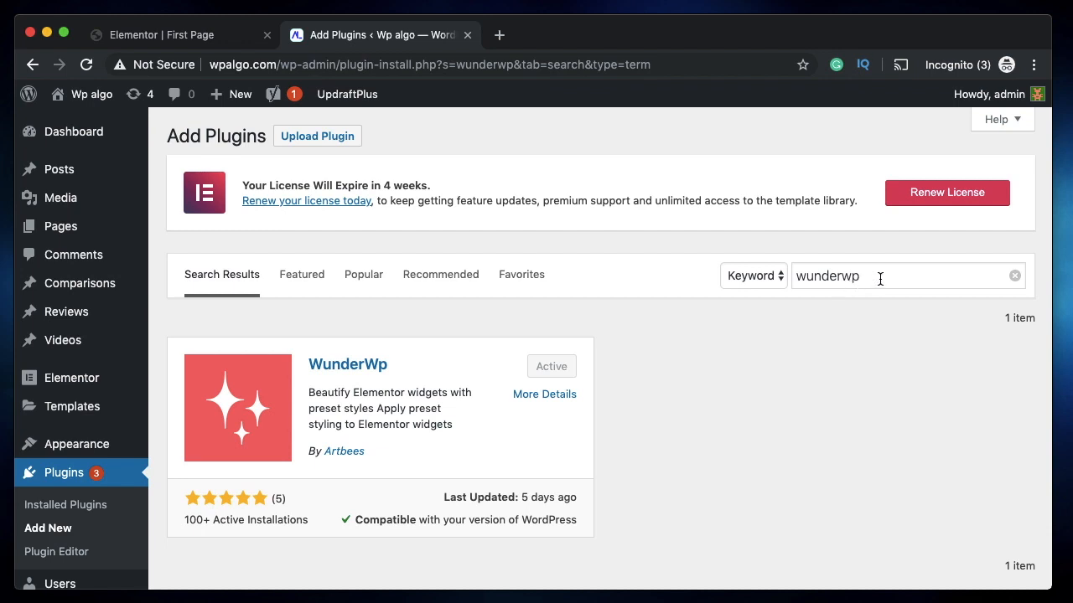
double_click(826, 277)
click(889, 280)
double_click(828, 276)
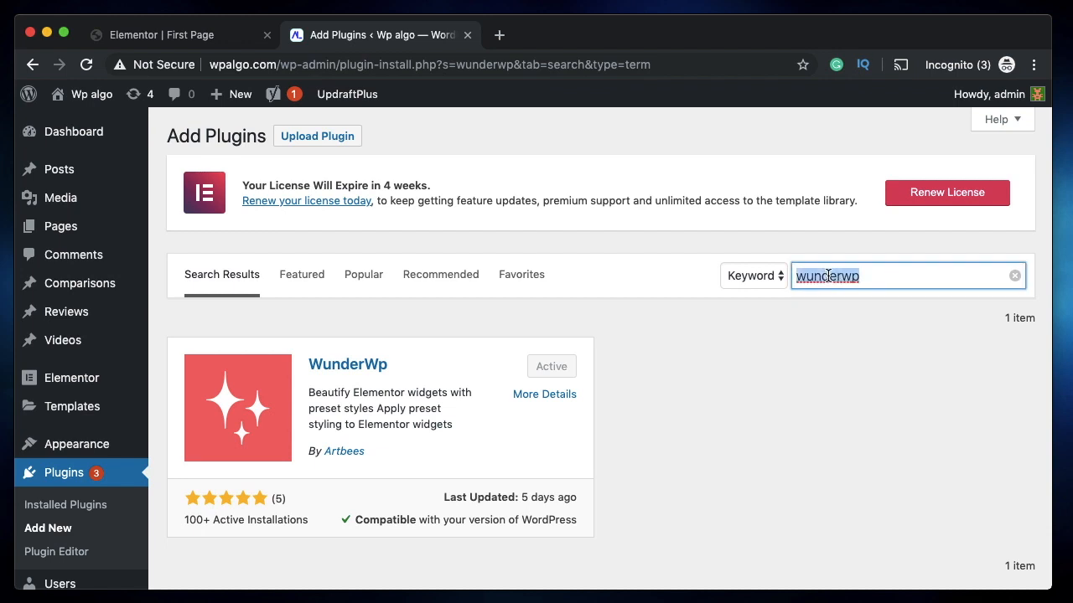
click(552, 352)
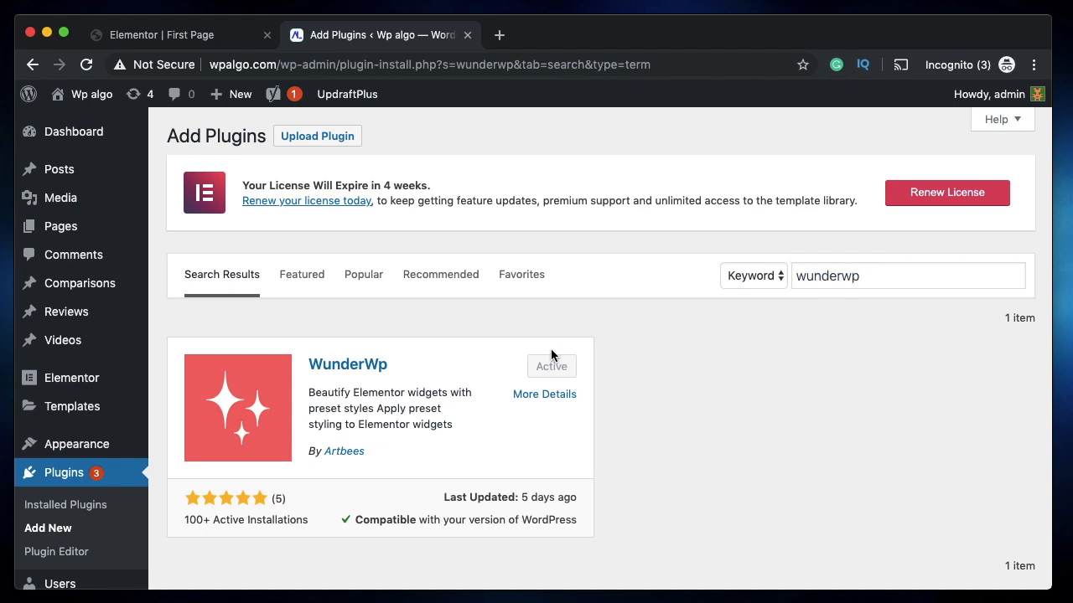
In the Elementor page, try the orange and outlined presets on the "Click here" button, and apply the pink Button Icon preset.
click(168, 34)
click(423, 169)
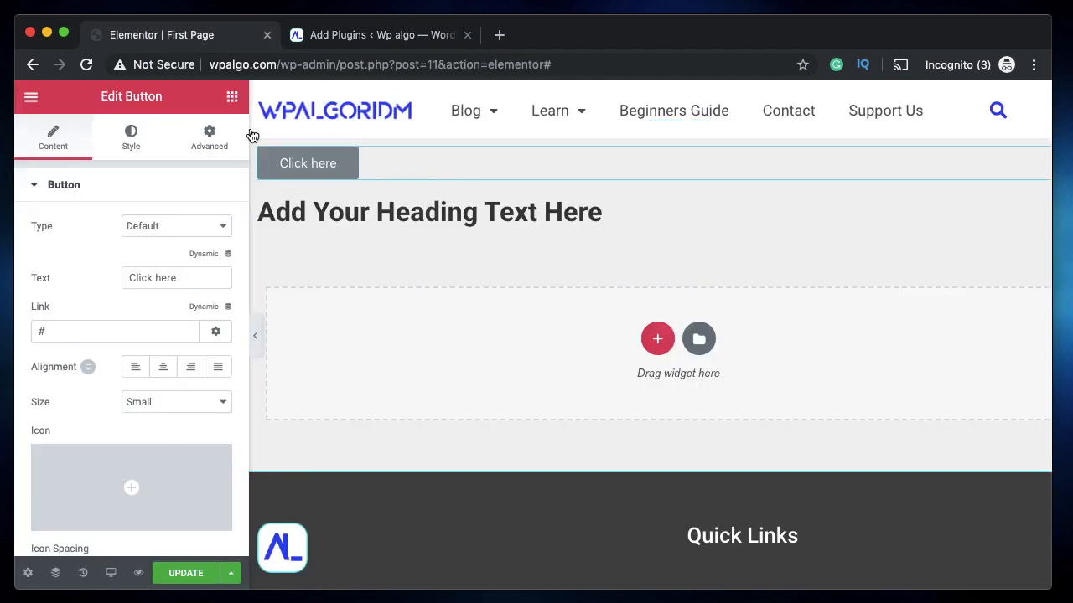
scroll(104, 228, down, 4)
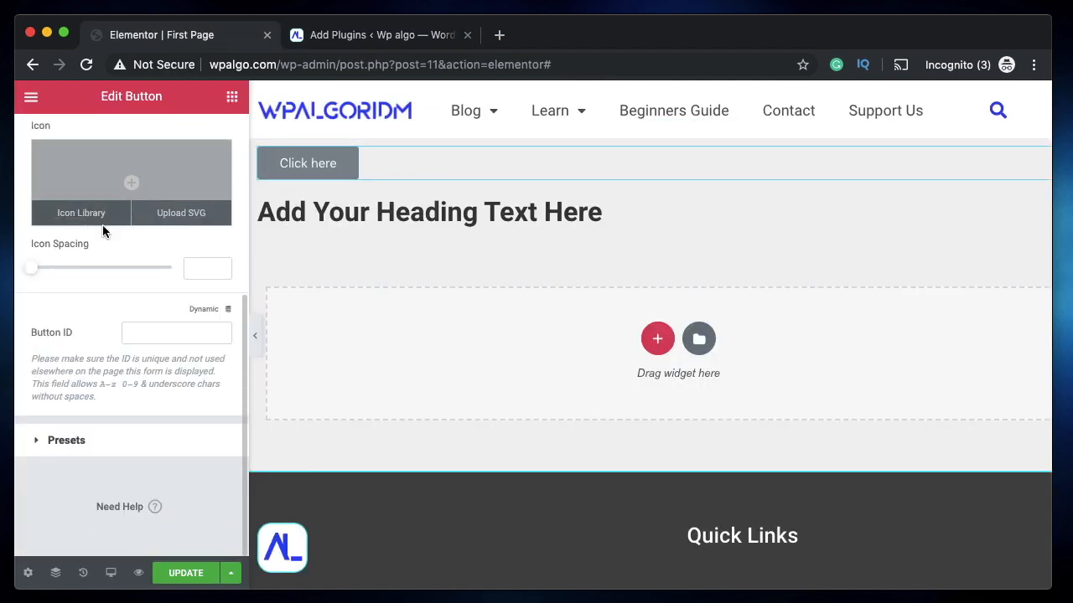
click(62, 442)
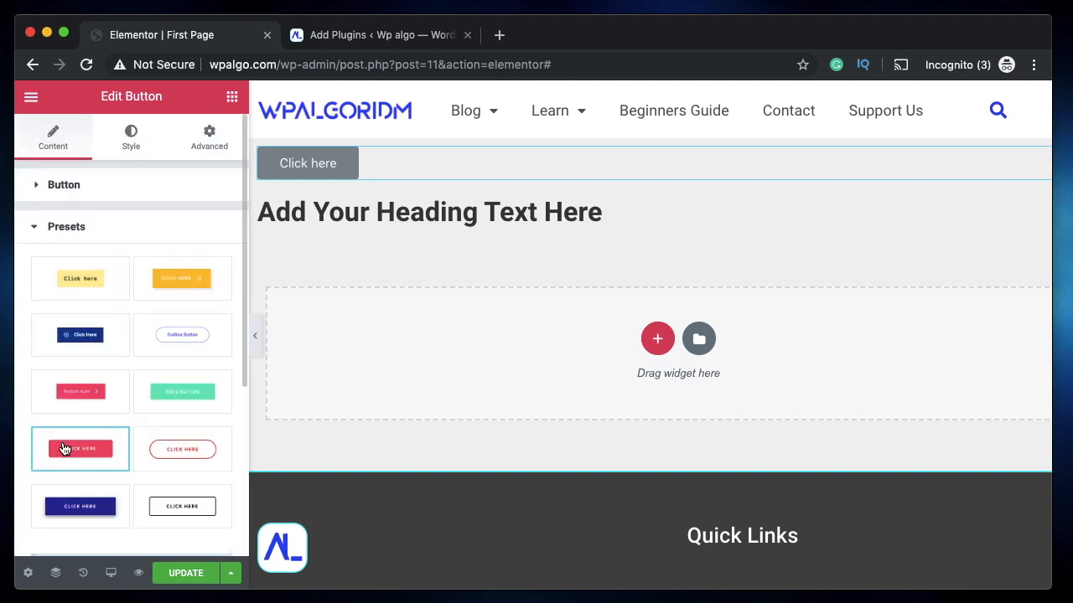
click(179, 276)
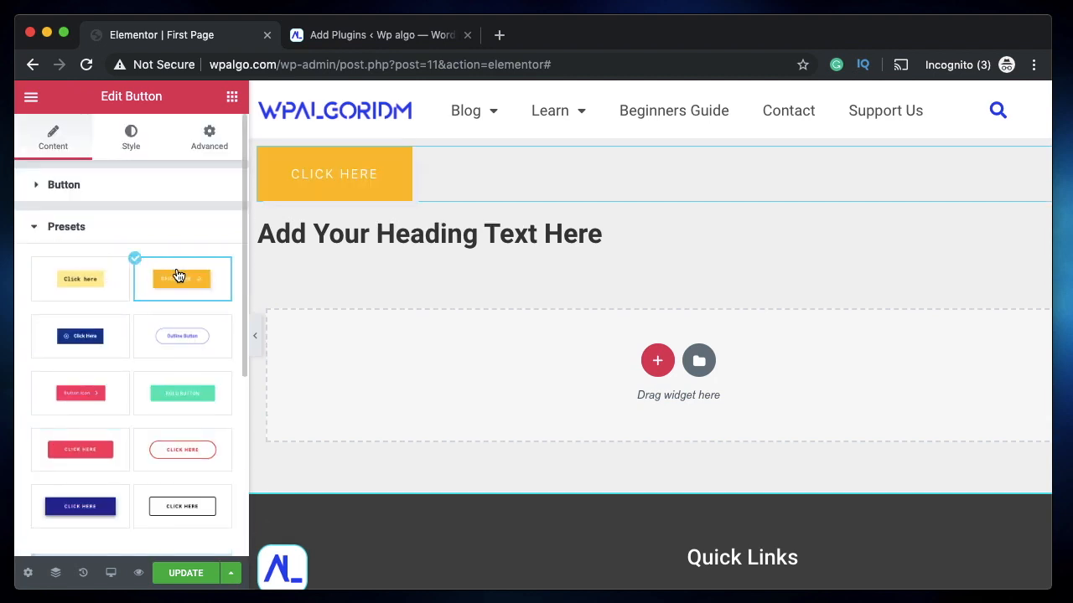
click(167, 347)
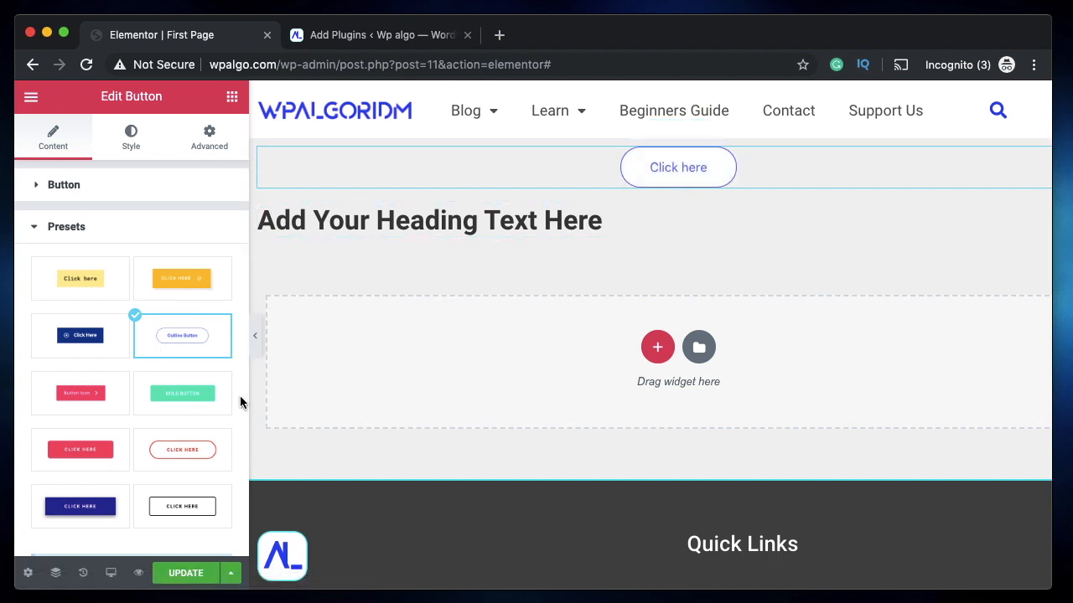
click(92, 401)
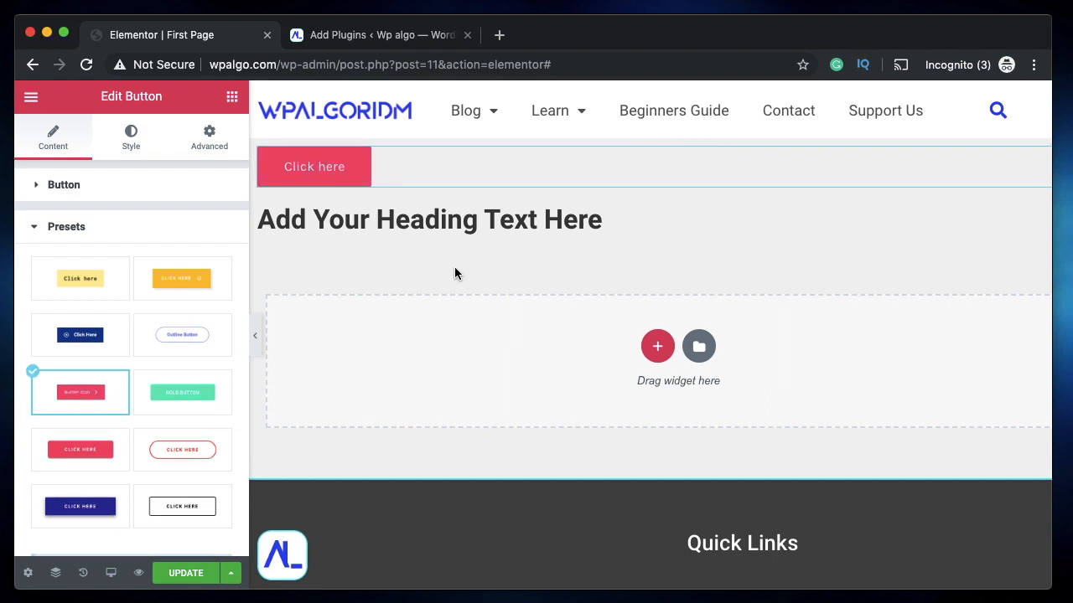
Try the red "Unlimited" preset on the heading, and apply the pink "Add Your Heading Text Here" preset instead.
click(383, 219)
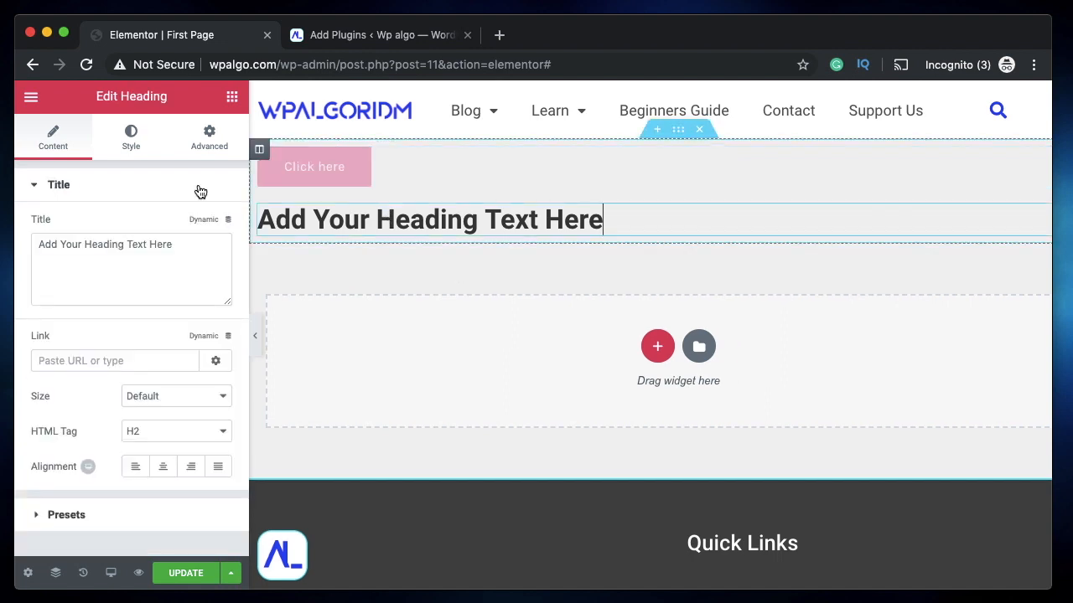
scroll(42, 321, down, 2)
click(66, 441)
click(81, 299)
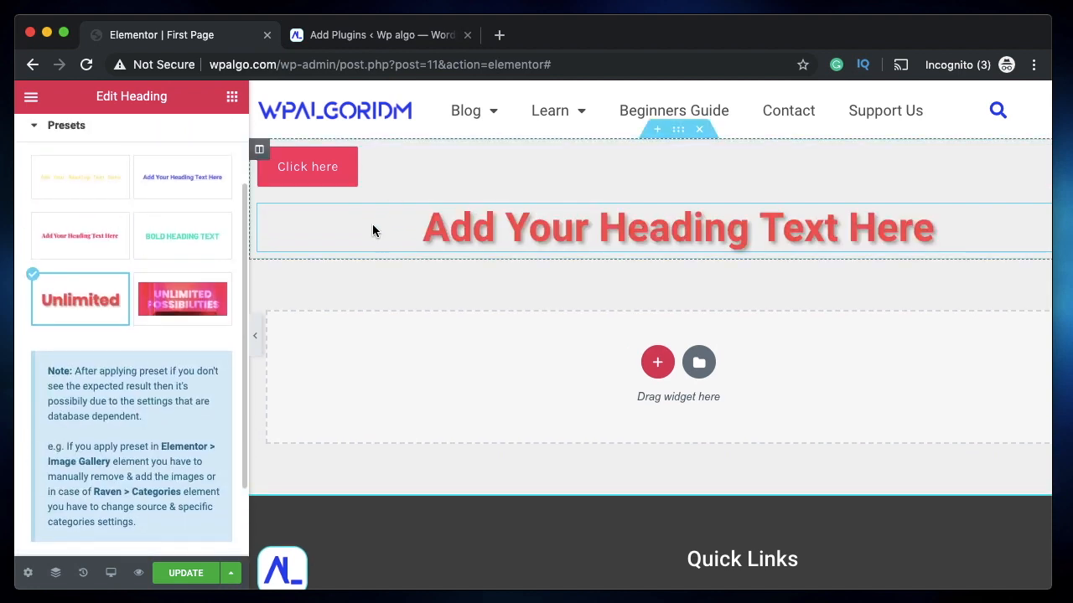
click(113, 213)
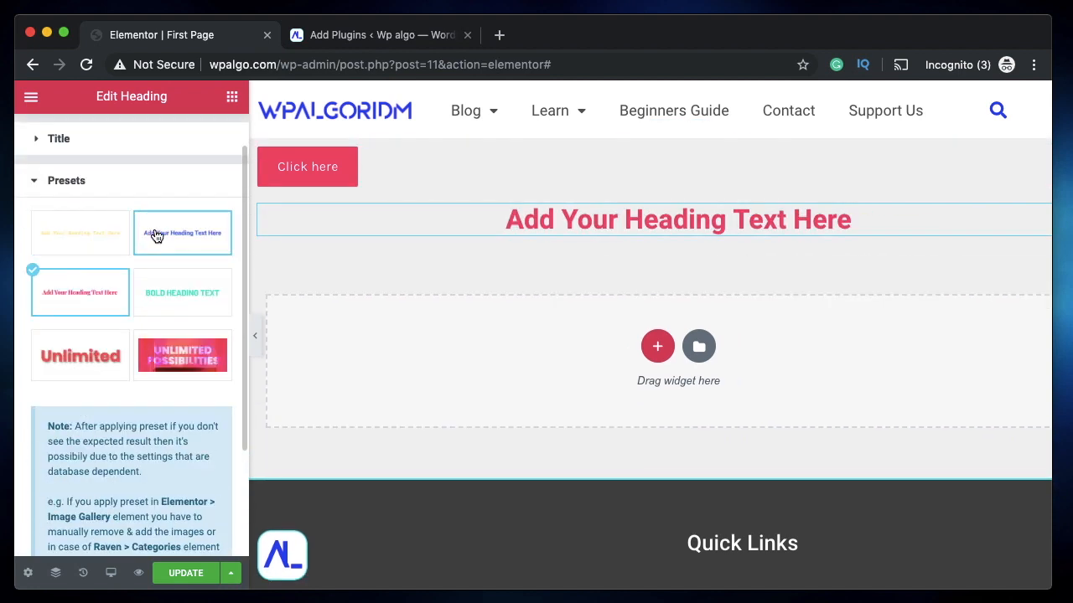
Insert an Icon widget between the button and the heading and apply the dark blue rounded square preset.
click(232, 96)
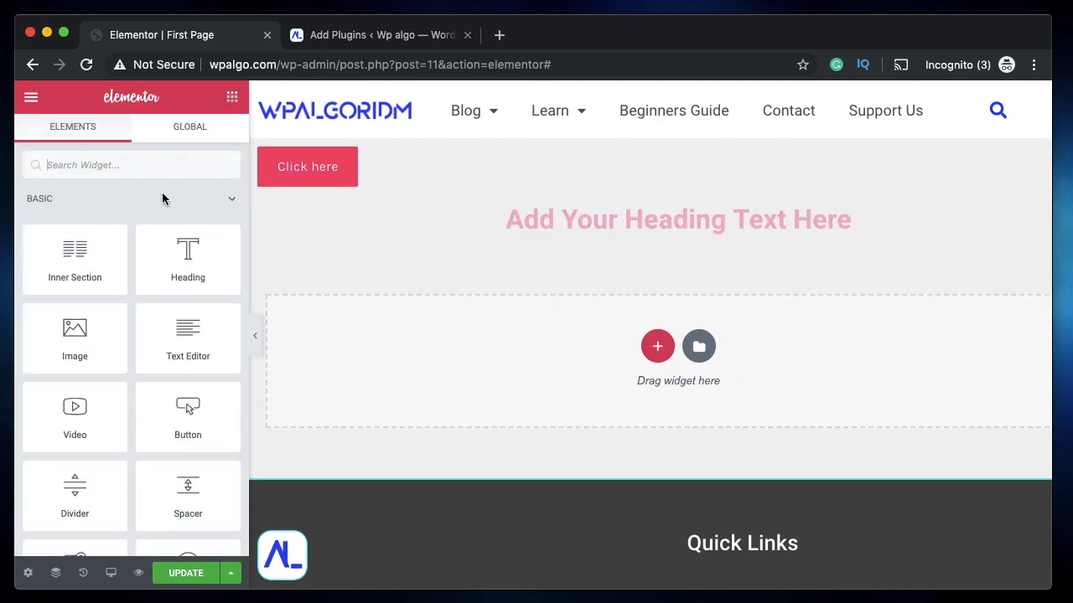
scroll(153, 320, down, 2)
scroll(152, 320, down, 2)
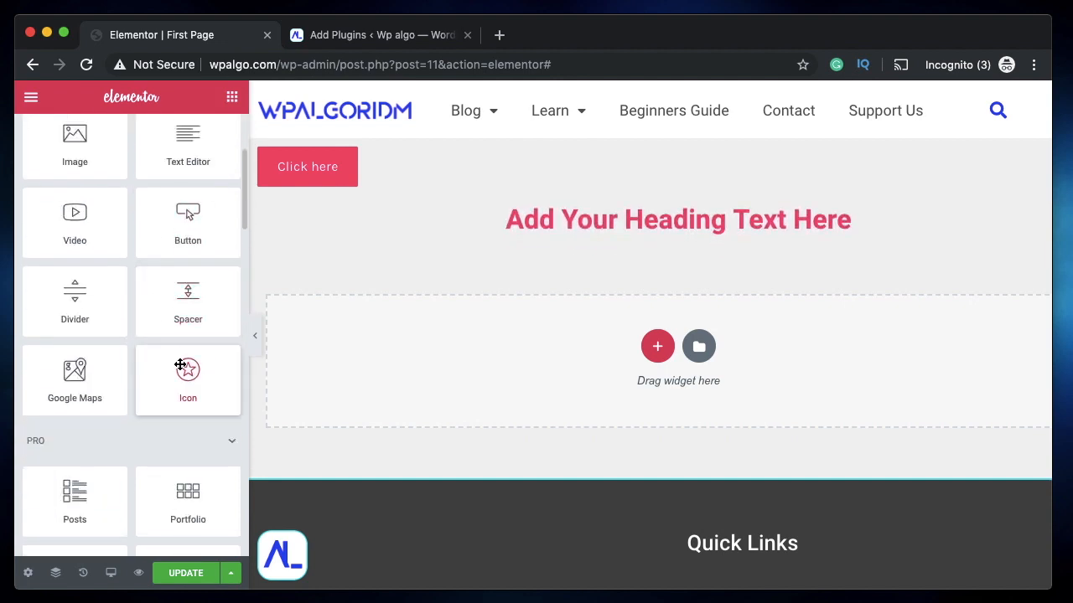
drag(183, 368, 304, 183)
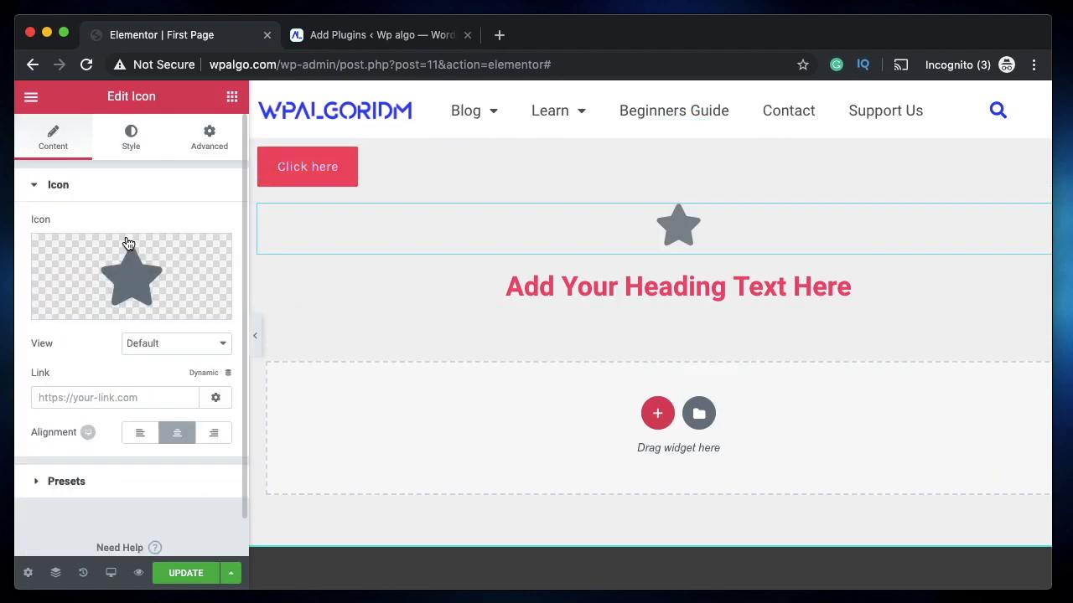
click(67, 482)
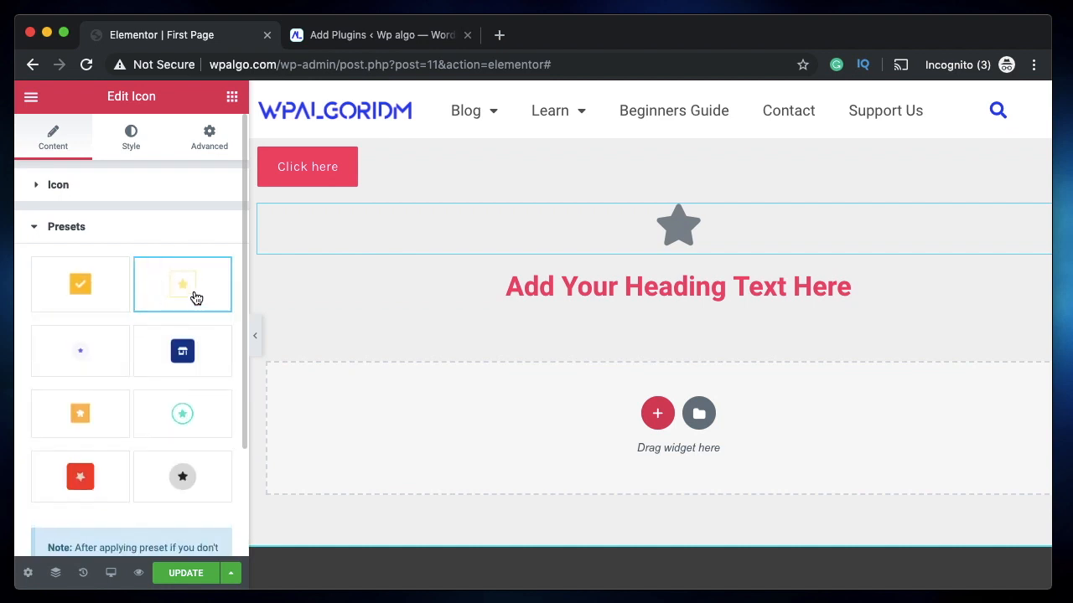
click(197, 356)
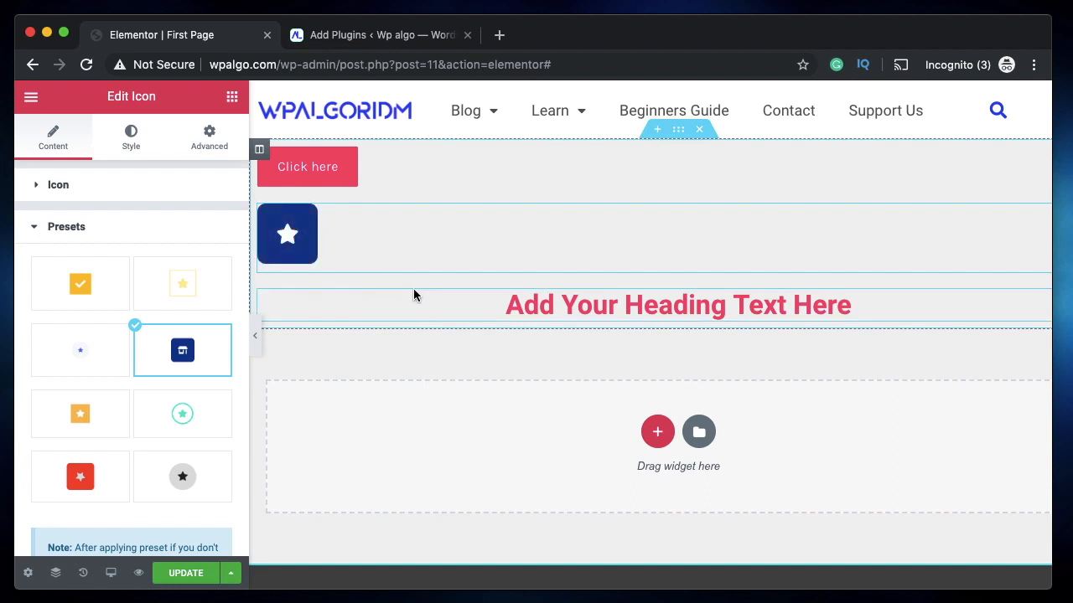
Examine the icon's style settings, such as colours, size, padding and border radius, and collapse its presets.
click(130, 137)
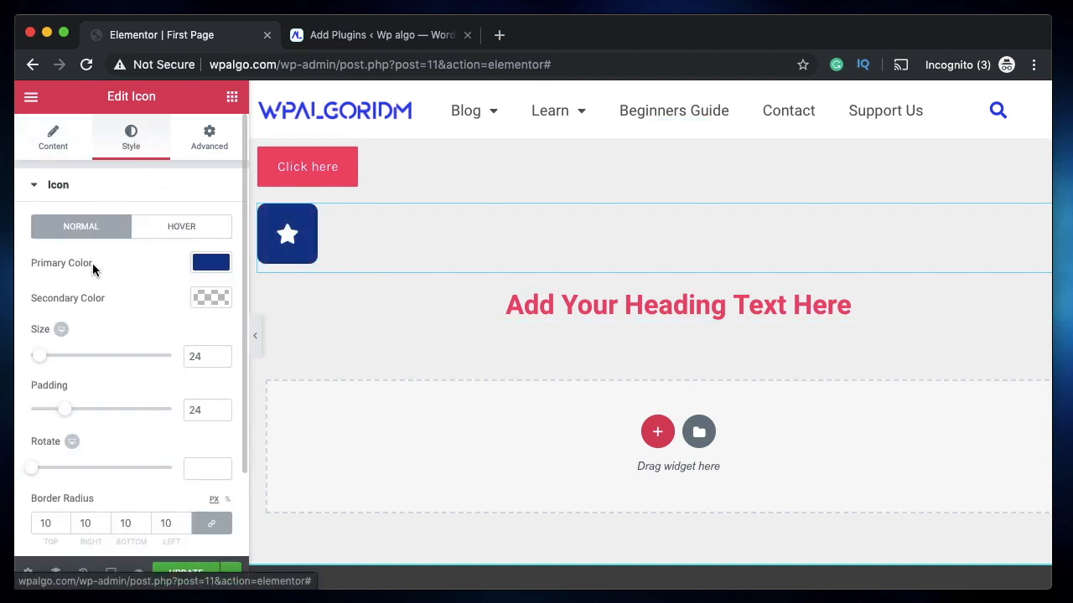
scroll(92, 427, down, 2)
scroll(109, 352, up, 2)
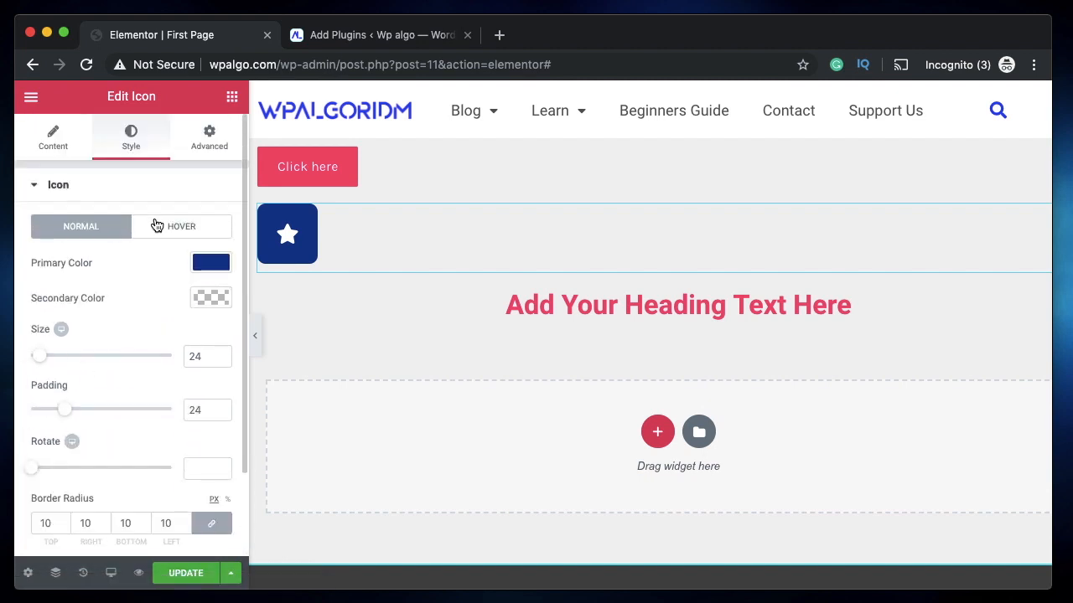
click(77, 149)
click(108, 515)
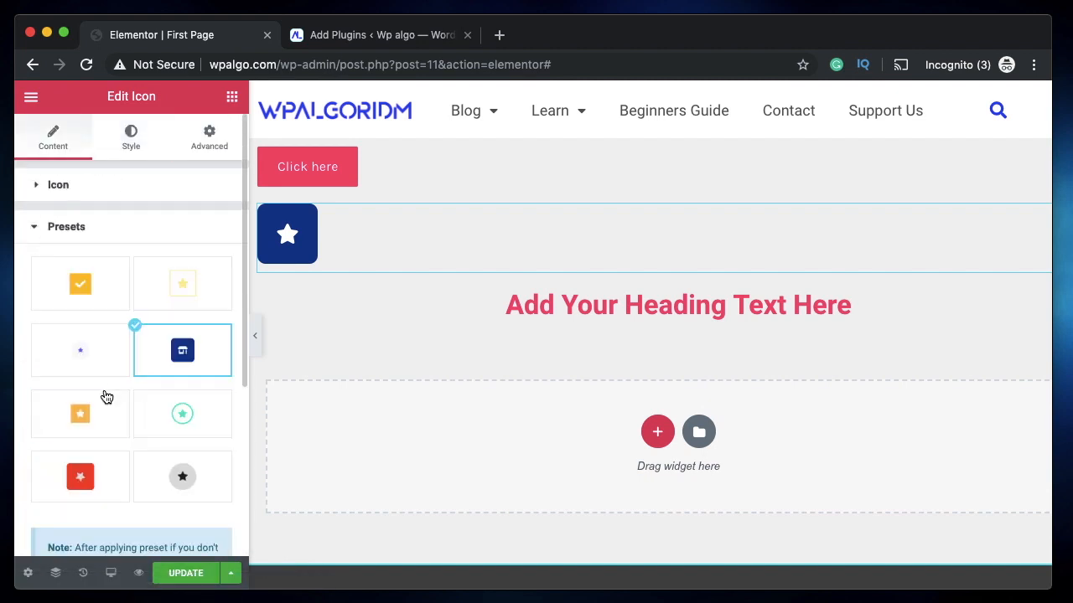
click(146, 228)
Review the WunderWp plugin's listing again and look over the heading's settings and the button's available presets.
click(383, 35)
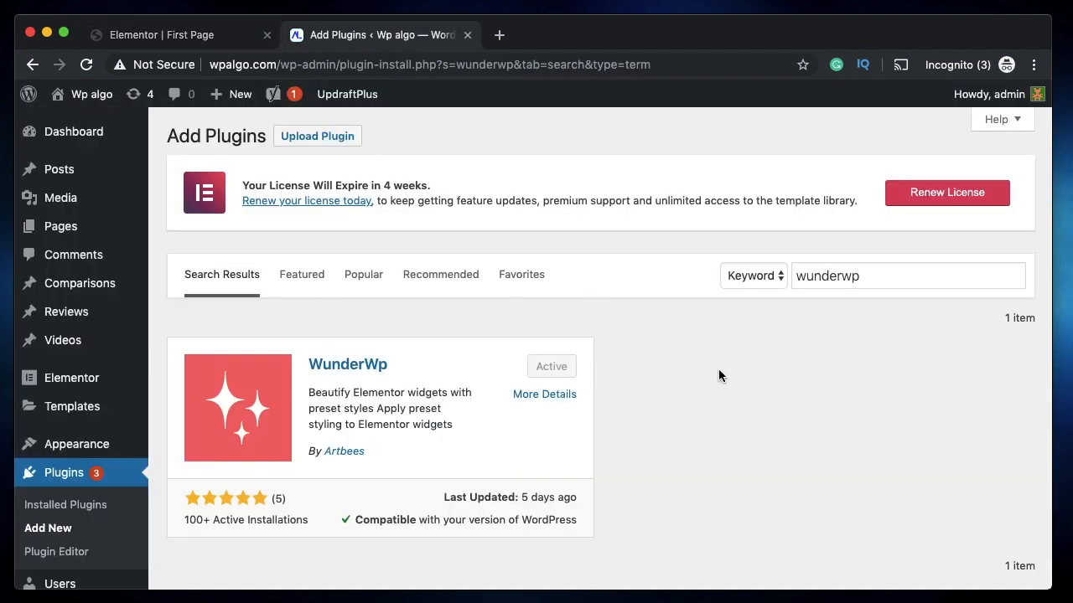
click(140, 35)
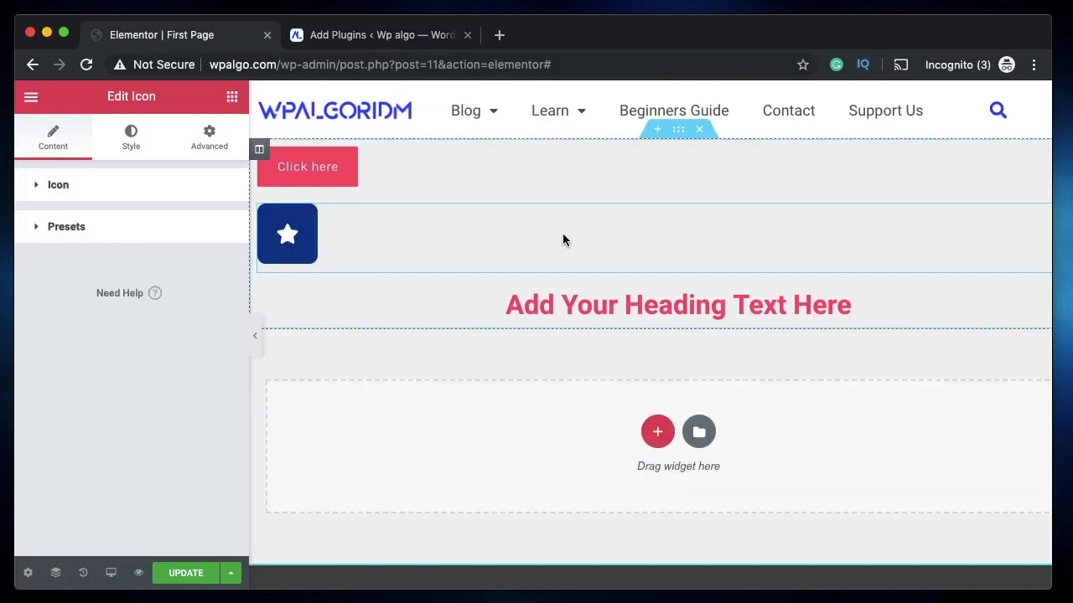
click(553, 304)
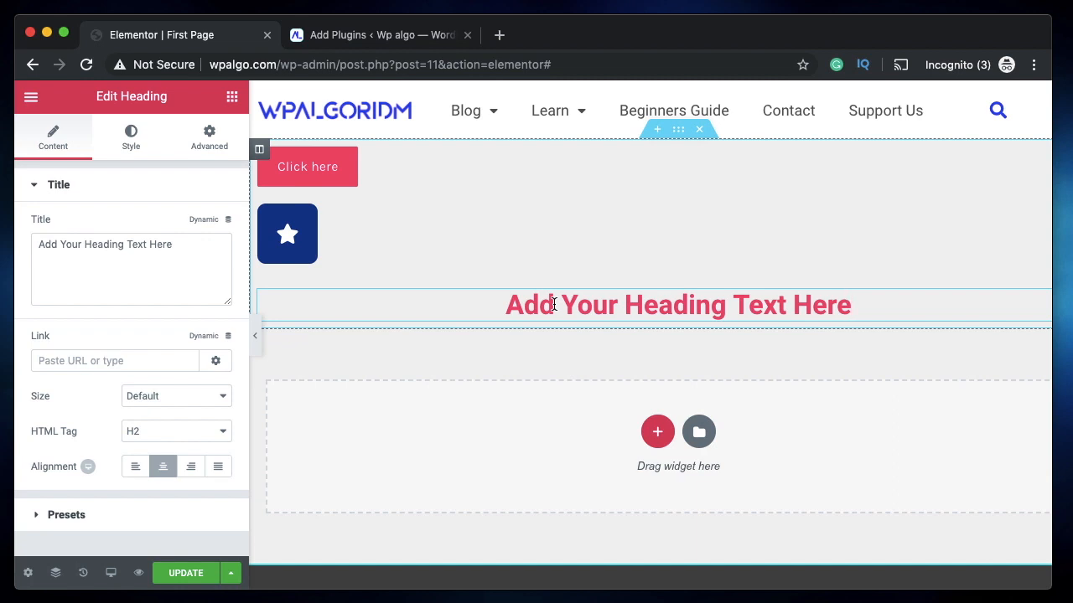
click(377, 165)
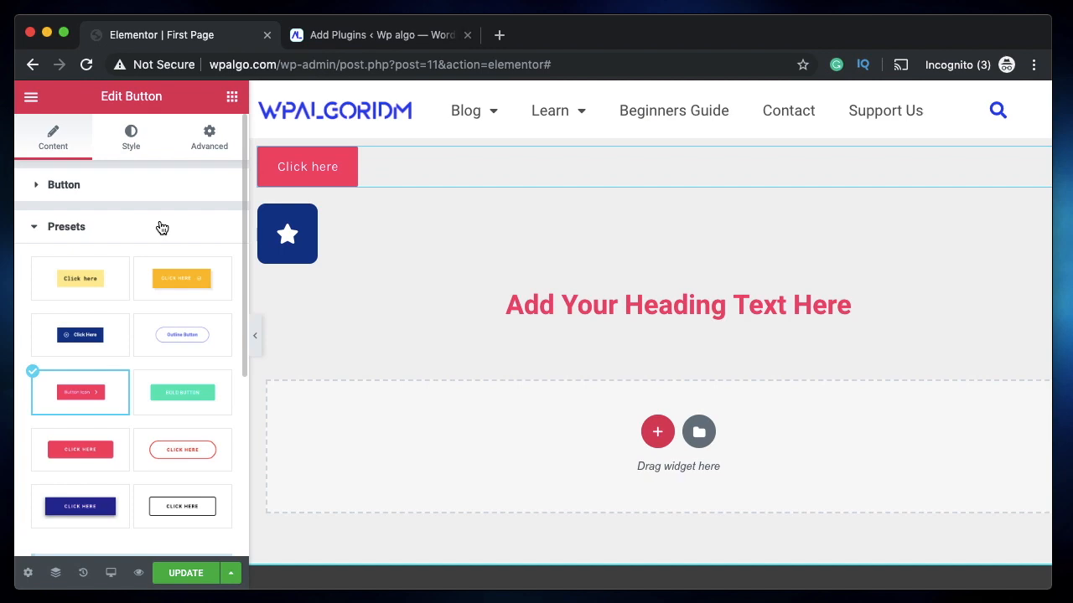
click(378, 35)
click(186, 35)
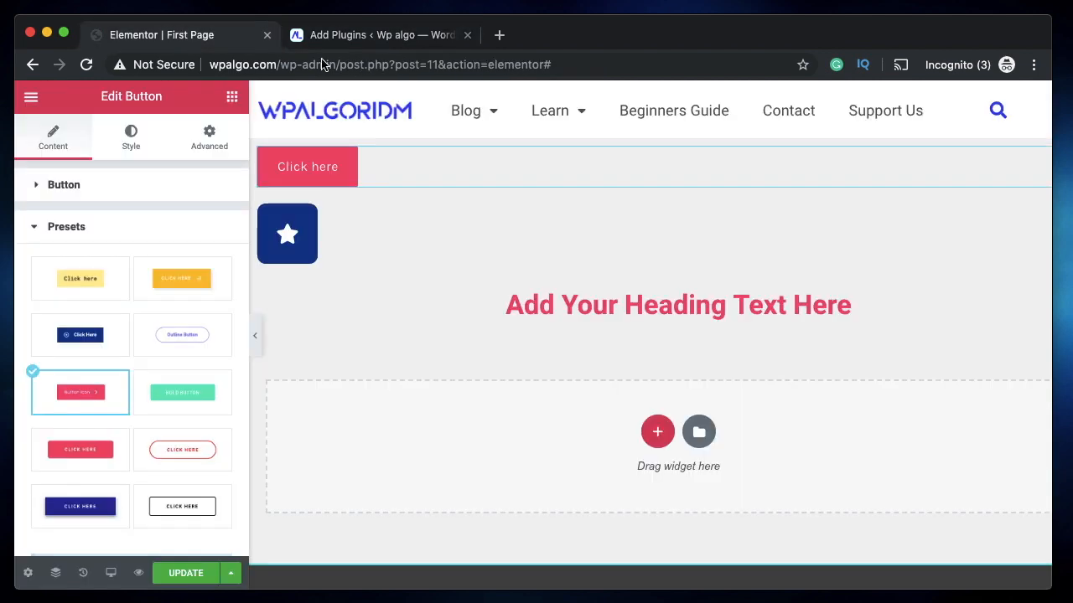
scroll(138, 309, down, 5)
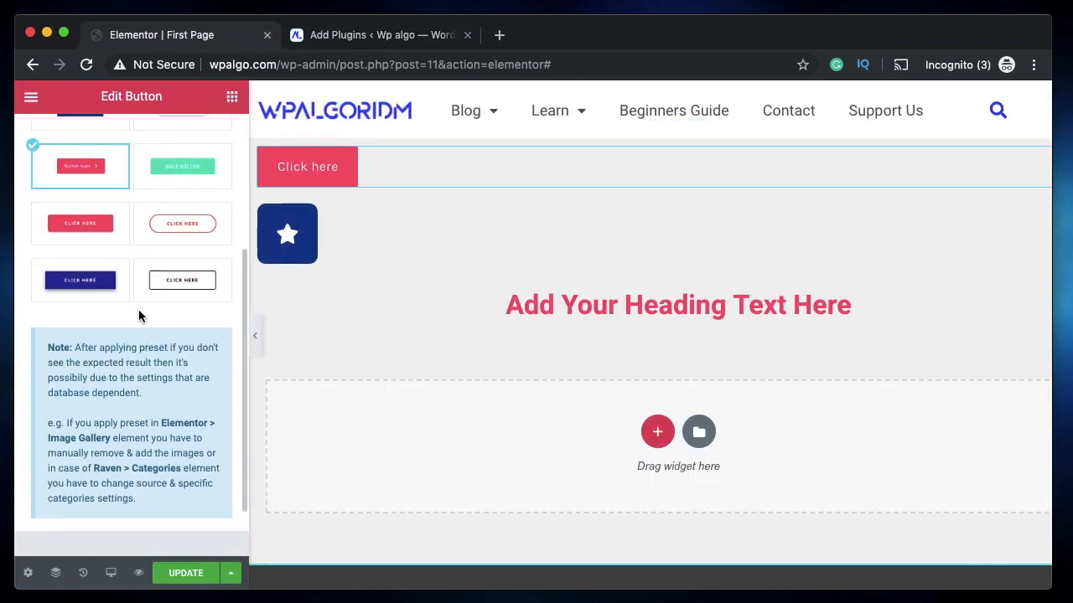
Review the button's presets and examine its advanced settings, including the custom CSS editor.
scroll(138, 315, up, 5)
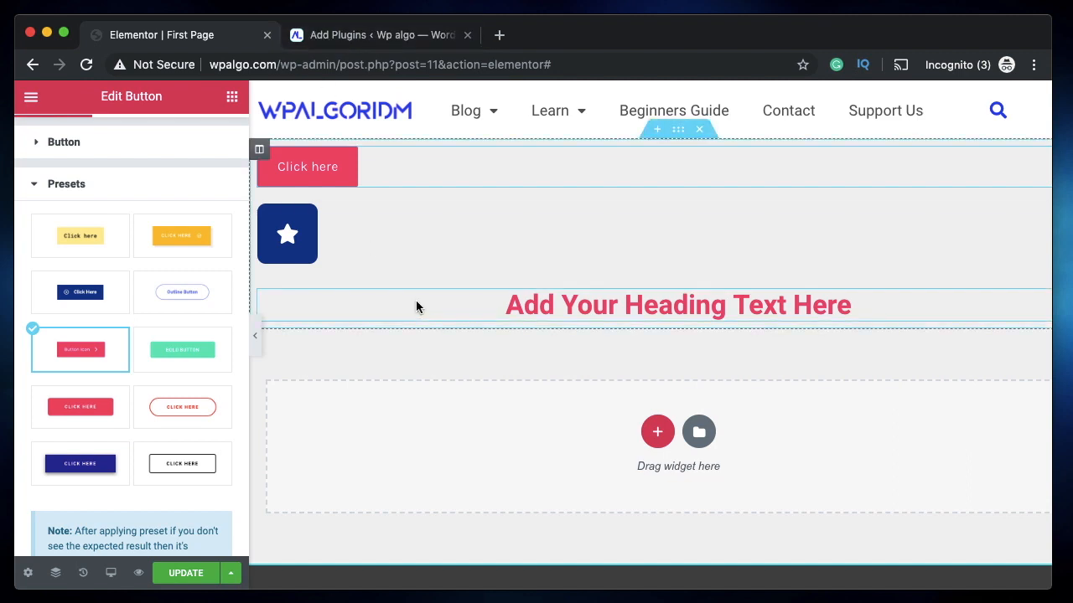
click(466, 305)
click(418, 164)
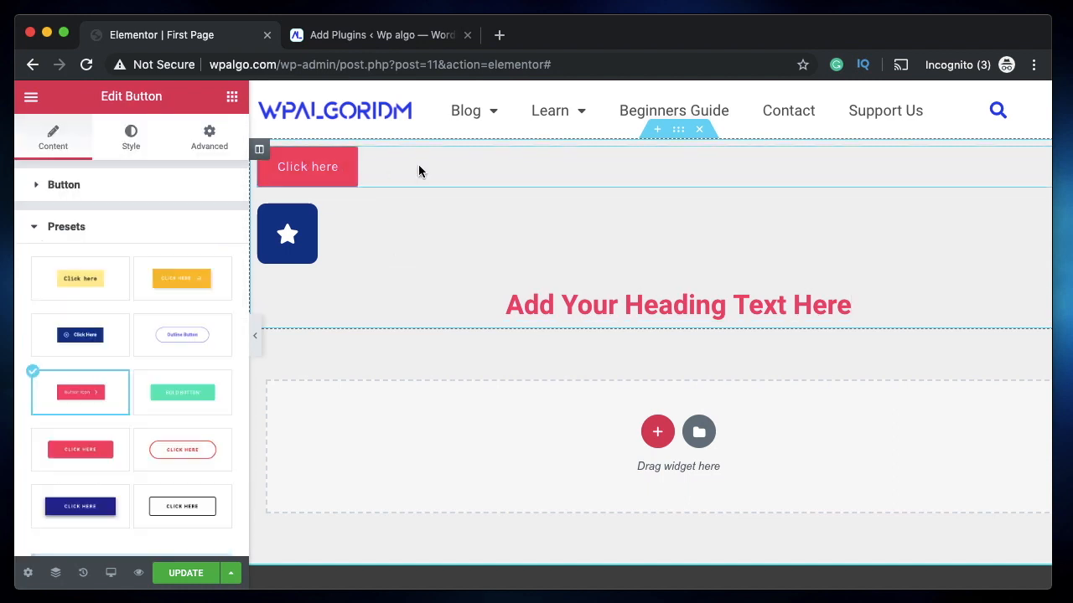
click(131, 226)
click(201, 155)
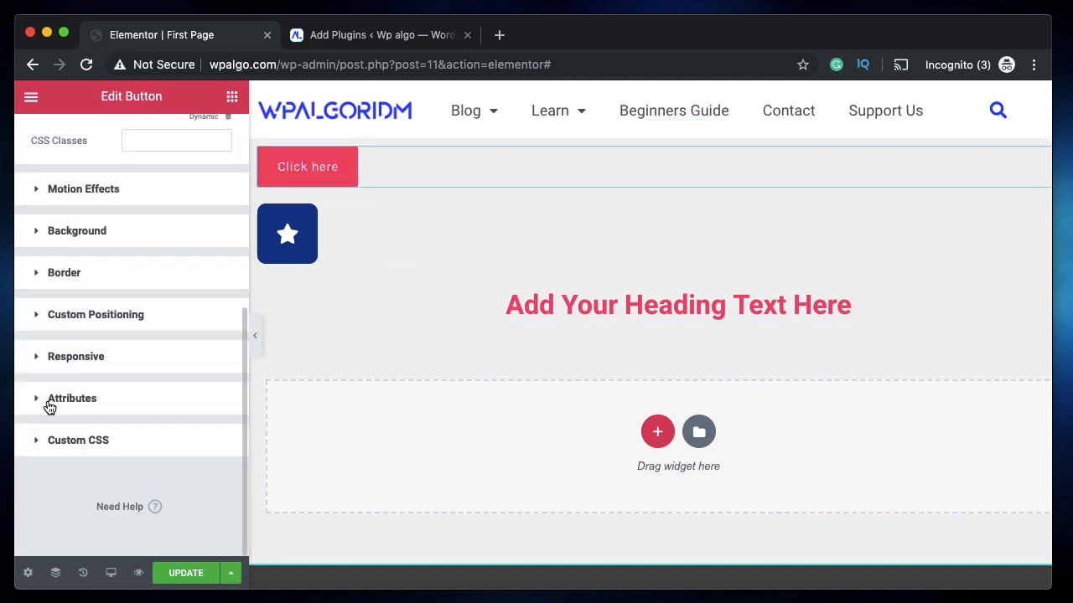
click(85, 453)
scroll(101, 453, down, 3)
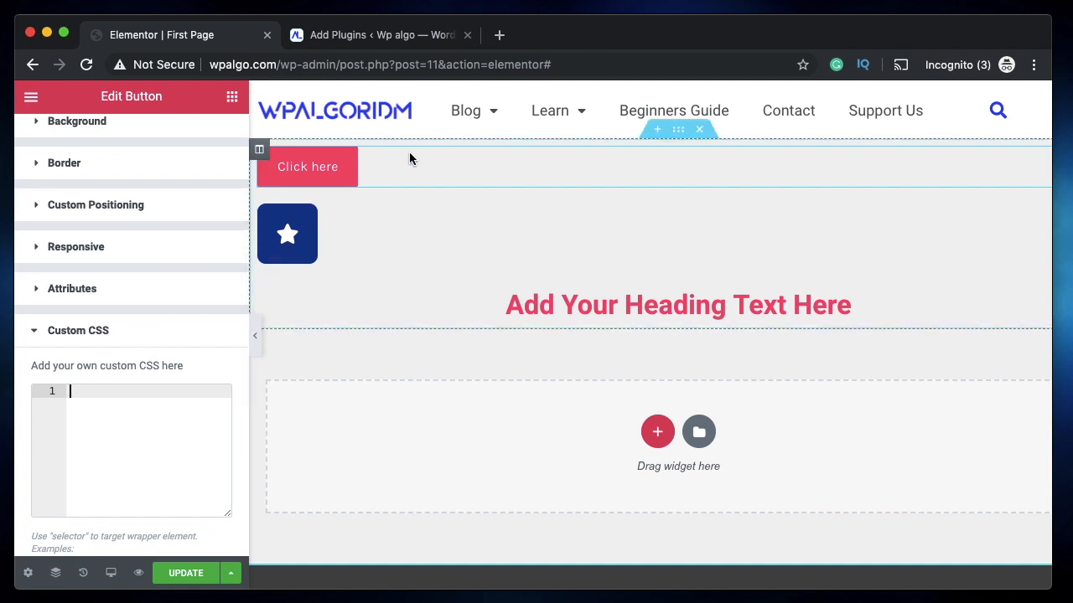
scroll(86, 304, up, 3)
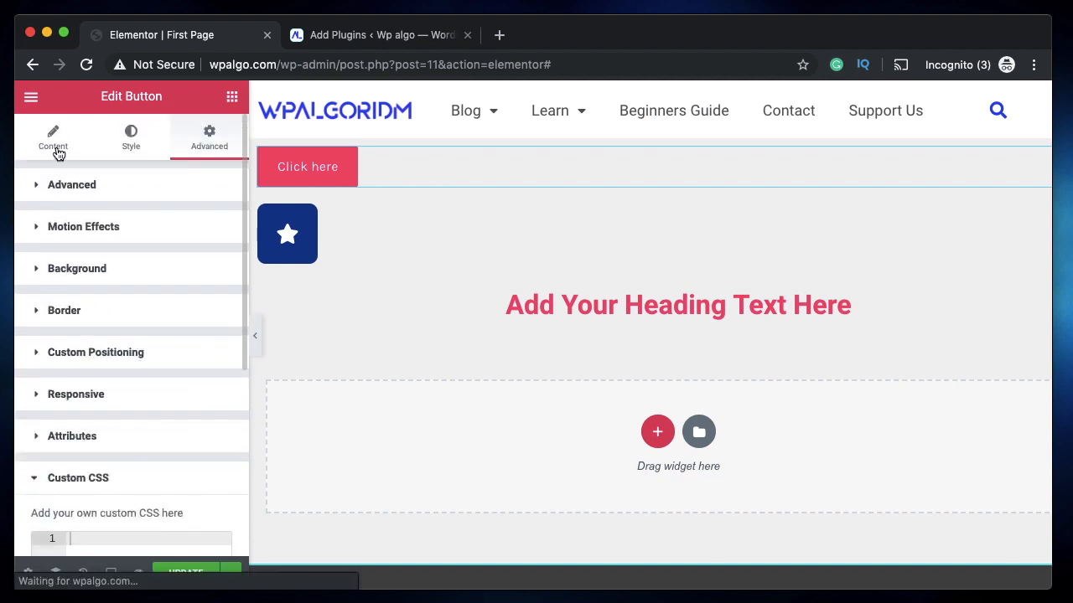
Return to the button's content settings and look over its available presets.
click(55, 142)
scroll(38, 301, down, 5)
click(130, 436)
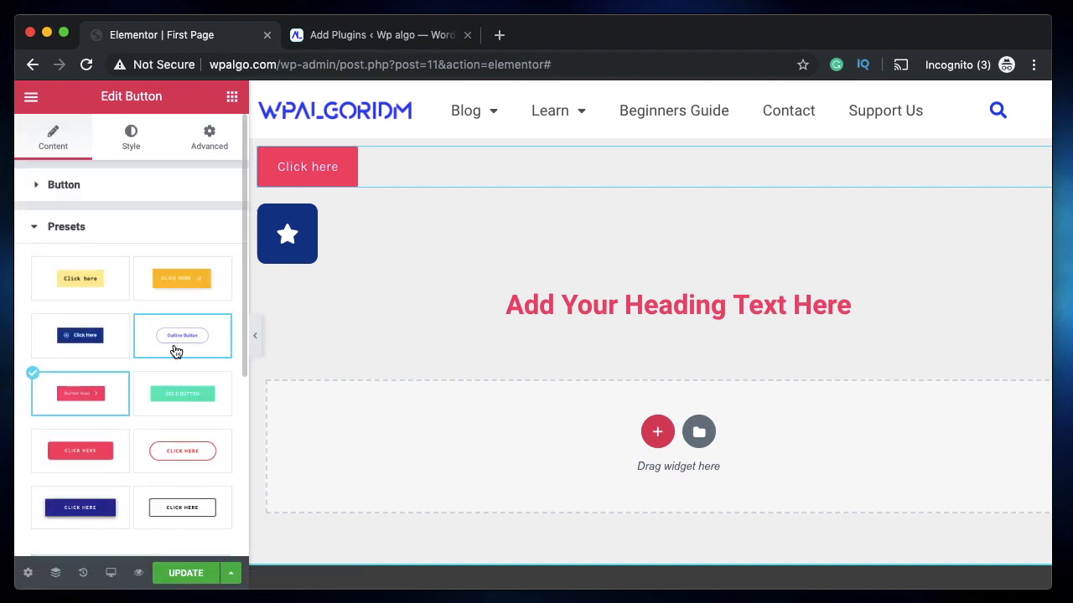
click(84, 227)
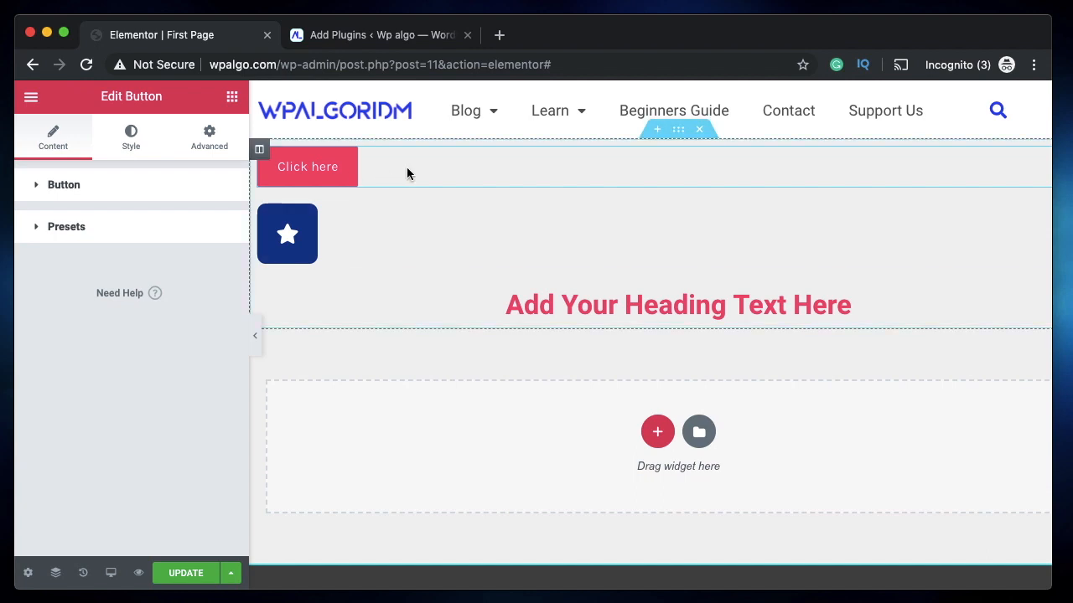
click(188, 226)
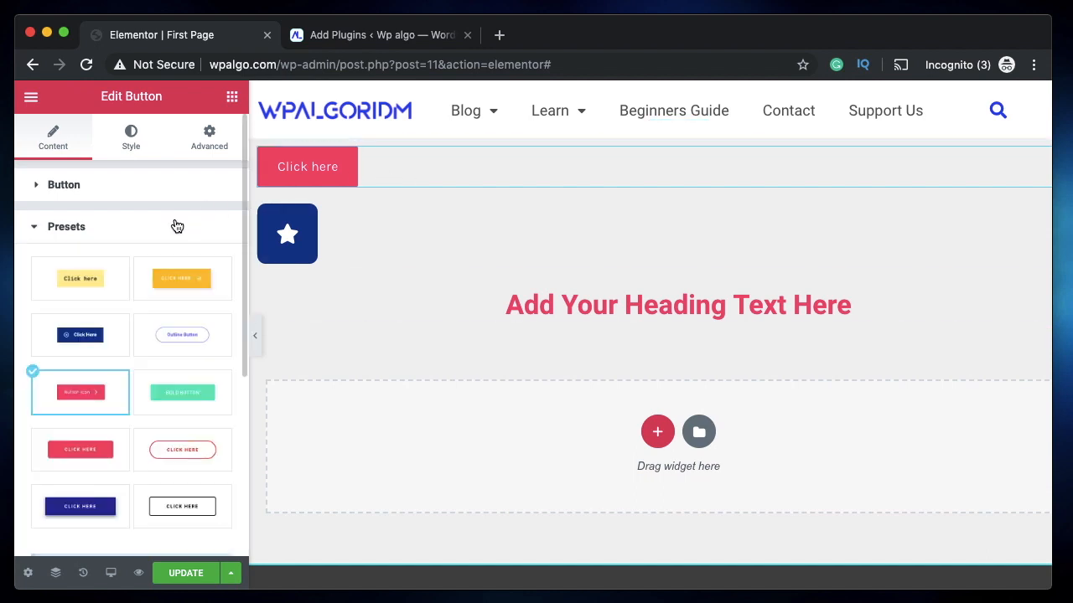
click(114, 231)
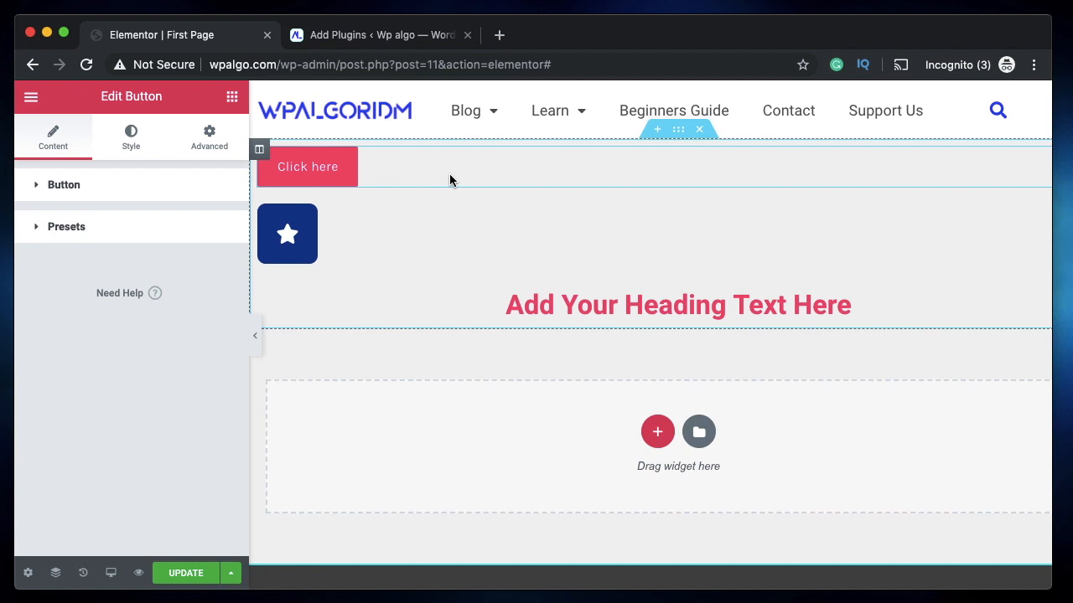
click(142, 241)
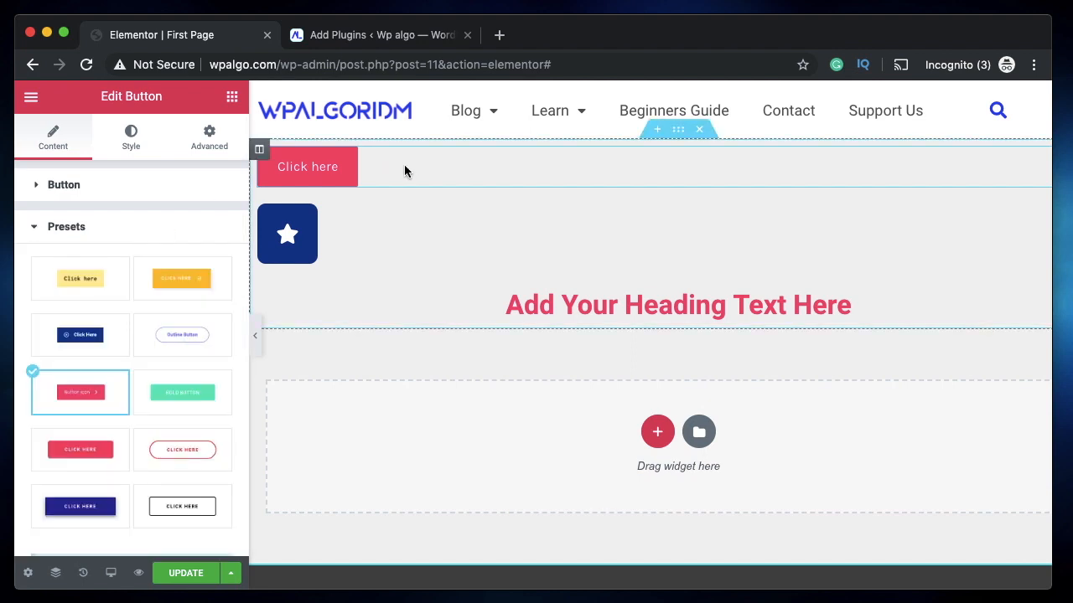
Examine the button's margin, padding, Z-index, CSS ID and CSS class options, and return to its content settings.
click(209, 137)
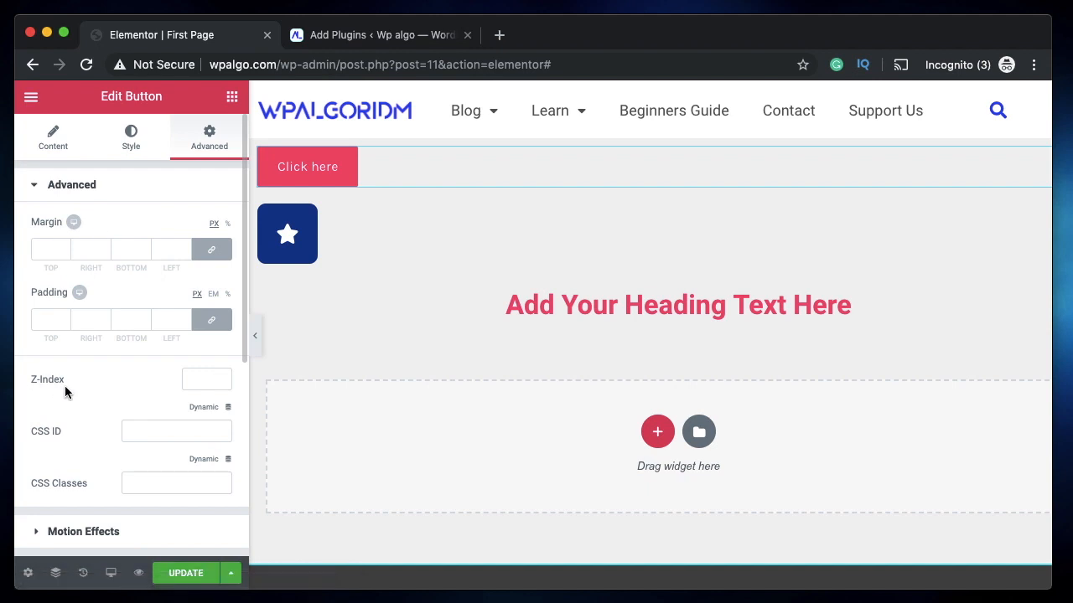
scroll(106, 417, down, 2)
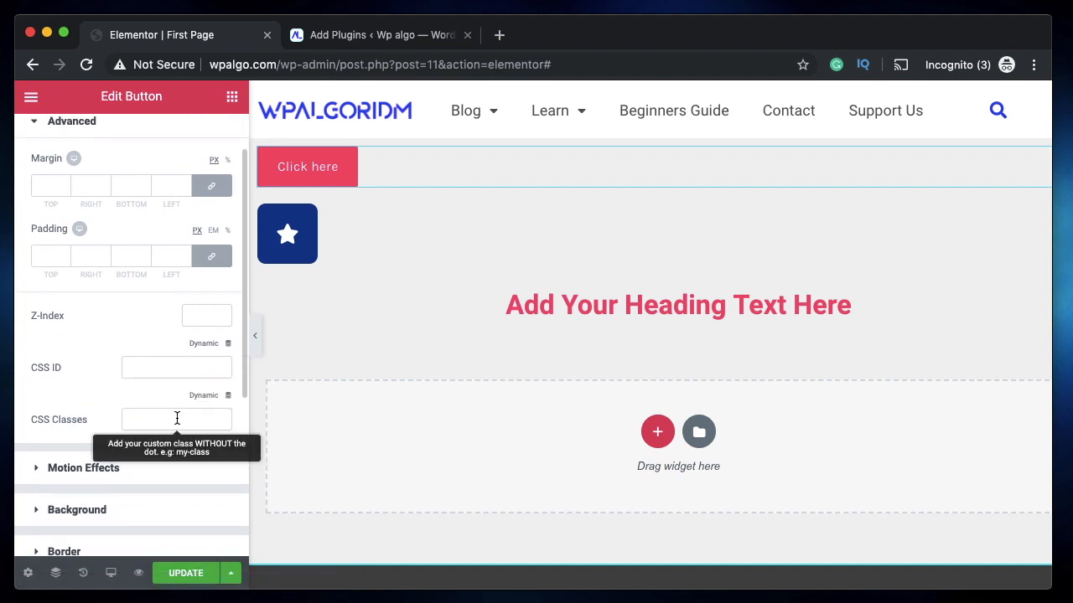
scroll(119, 383, up, 2)
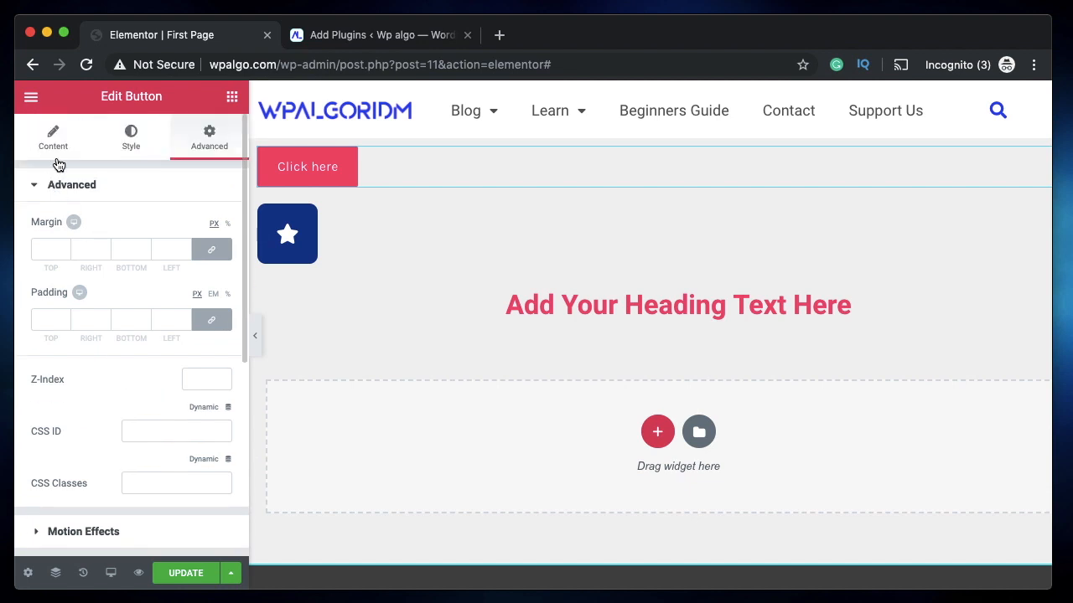
click(72, 136)
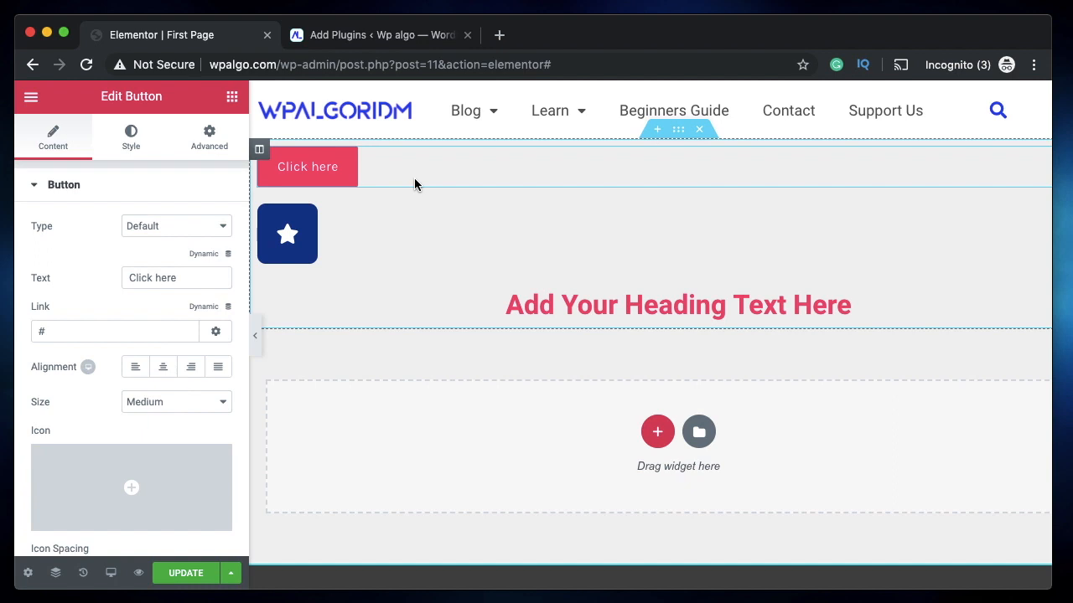
Select the heading widget and look over its available presets.
click(496, 300)
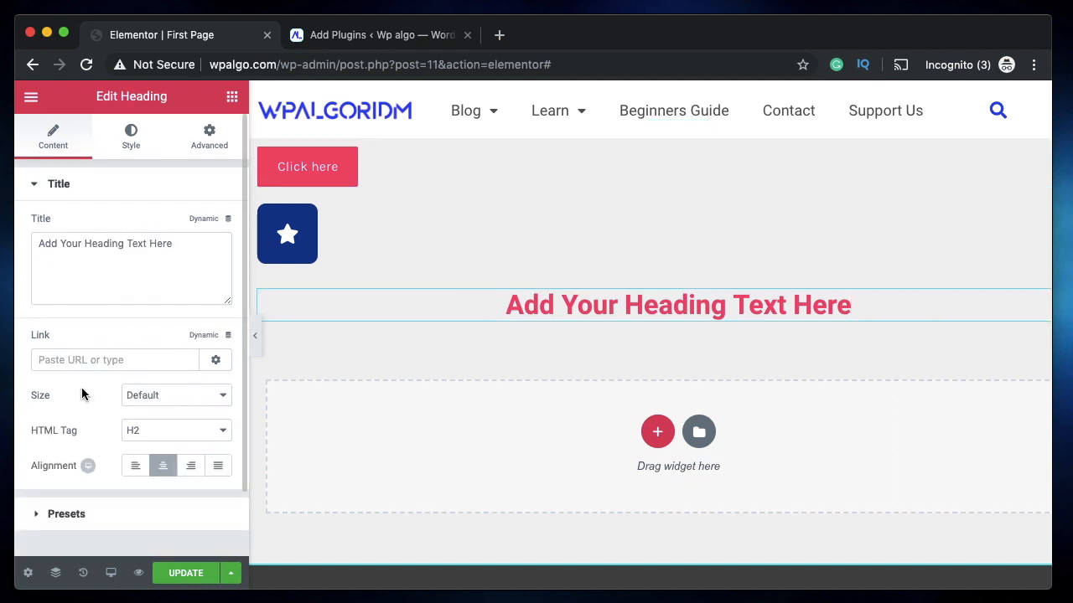
scroll(81, 394, down, 2)
click(66, 438)
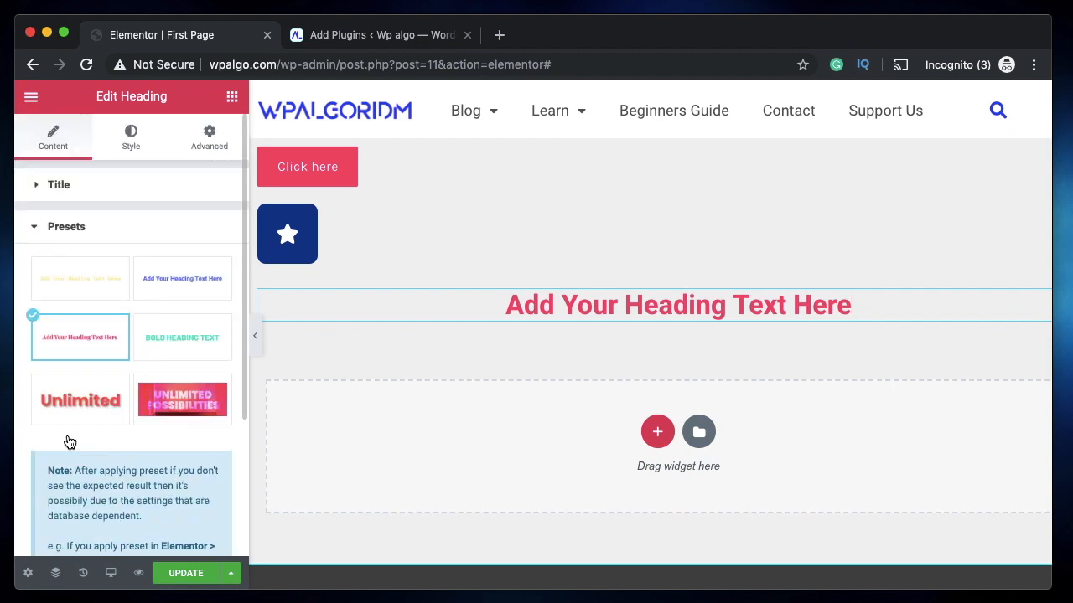
click(126, 230)
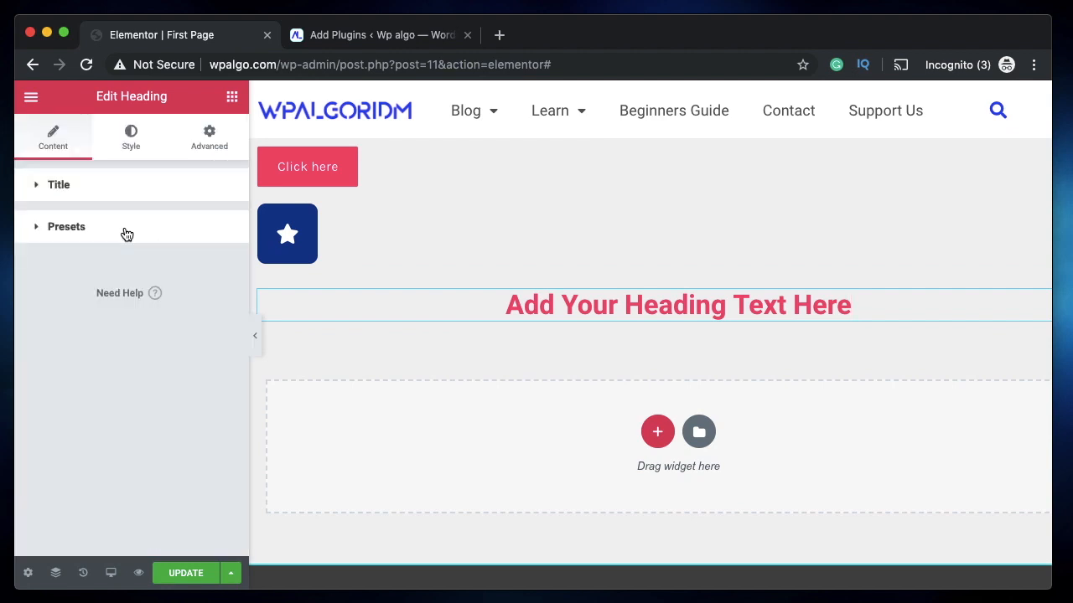
click(126, 234)
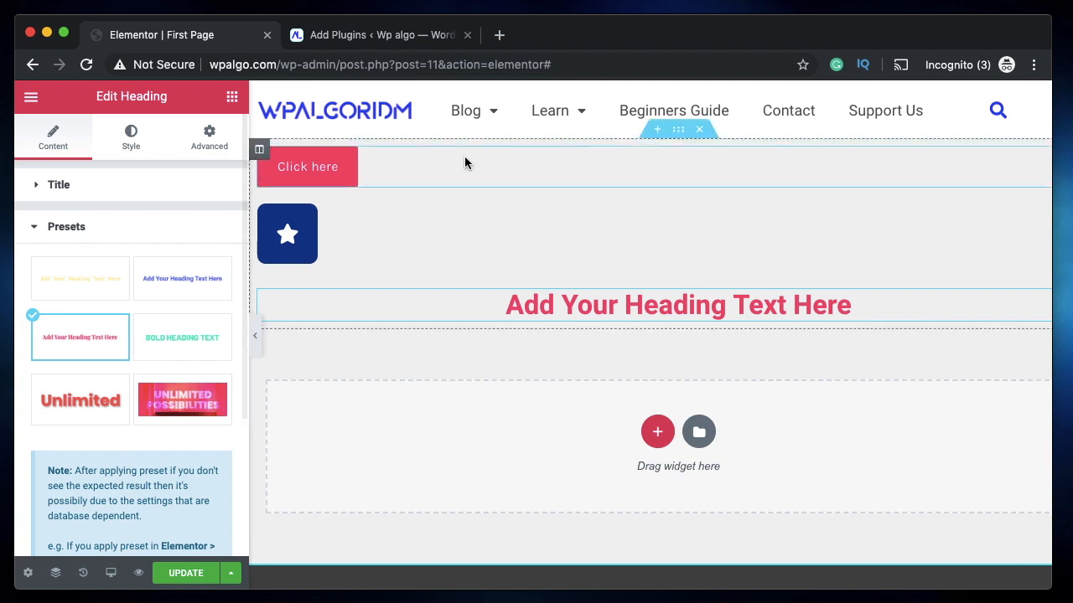
Insert a Form widget into the empty area below the heading.
click(230, 100)
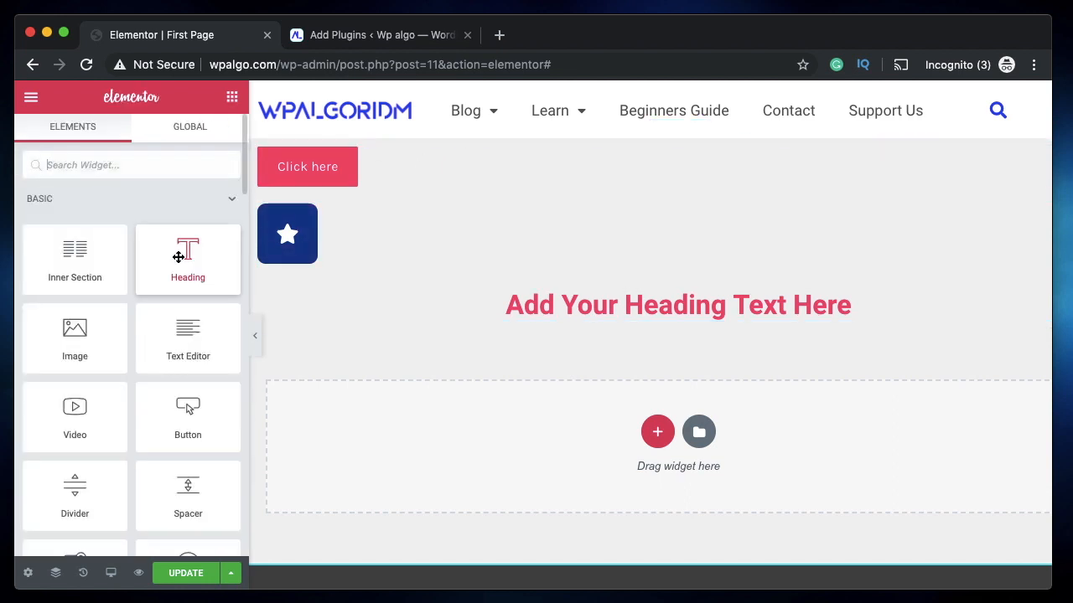
scroll(134, 350, down, 6)
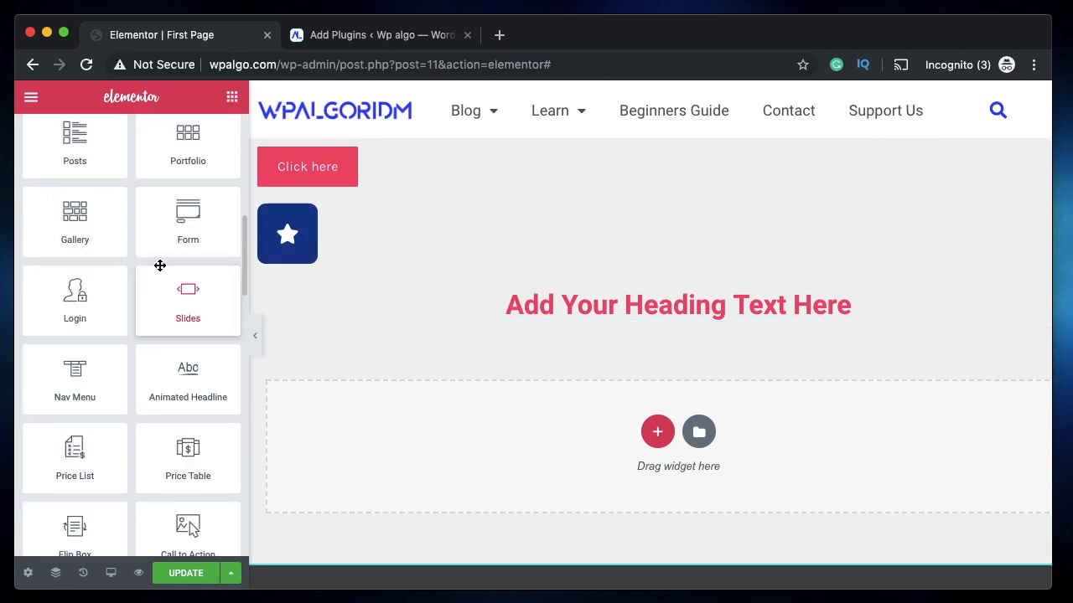
drag(181, 226, 592, 424)
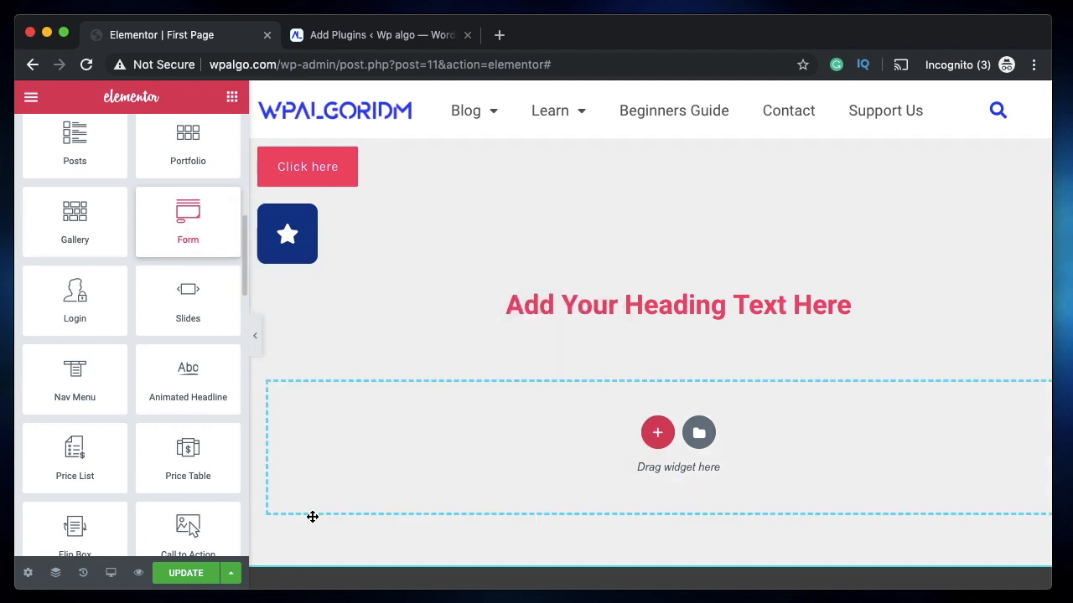
Try the purple outlined-button and dark blue presets on the form, and apply the preset with the pink Send button instead.
scroll(84, 363, down, 5)
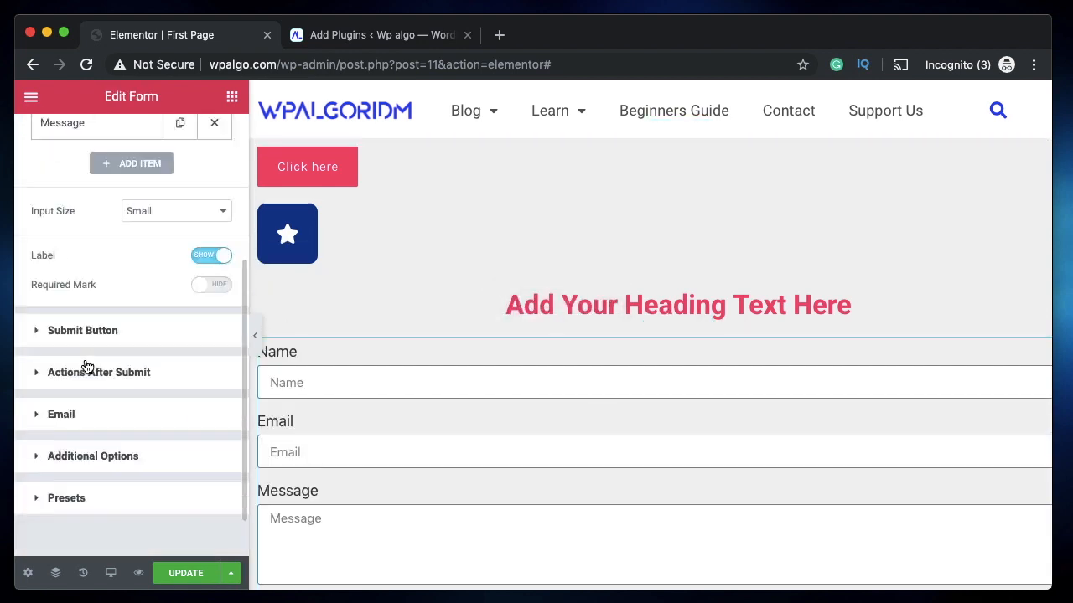
click(91, 451)
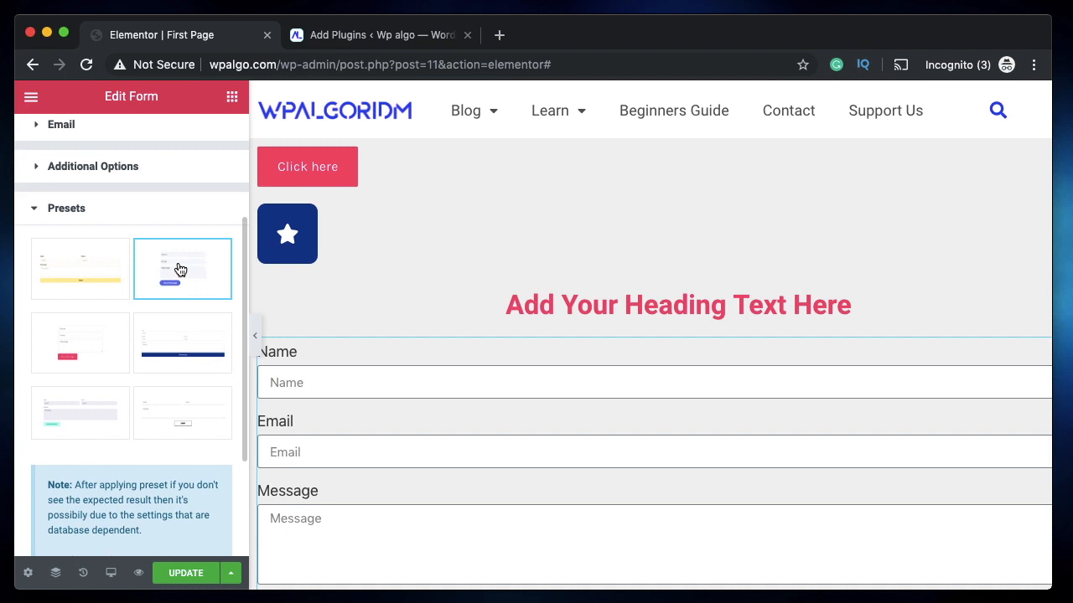
scroll(359, 419, down, 3)
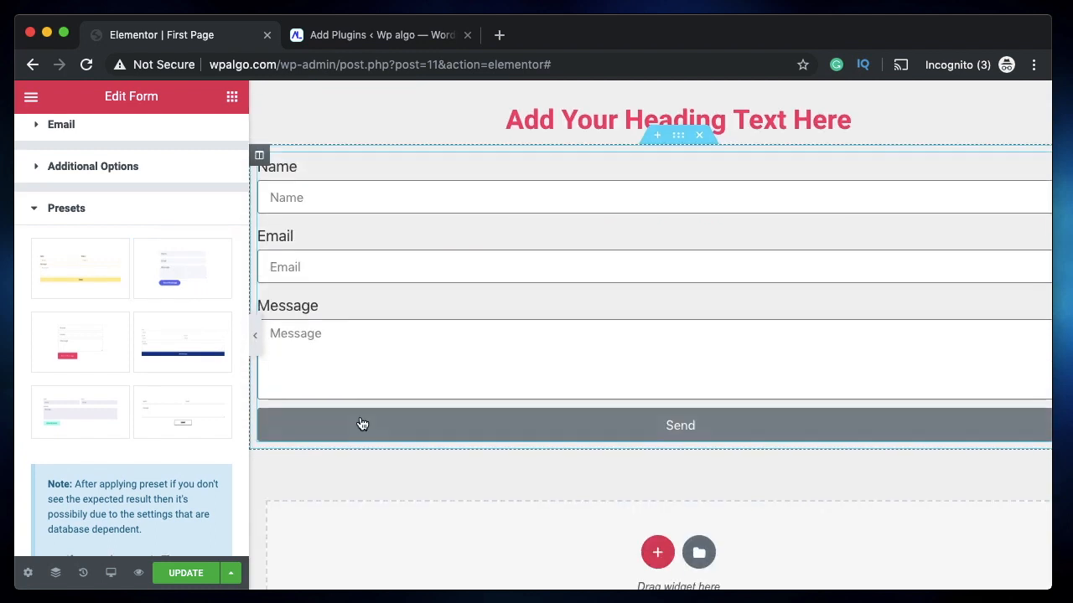
click(200, 265)
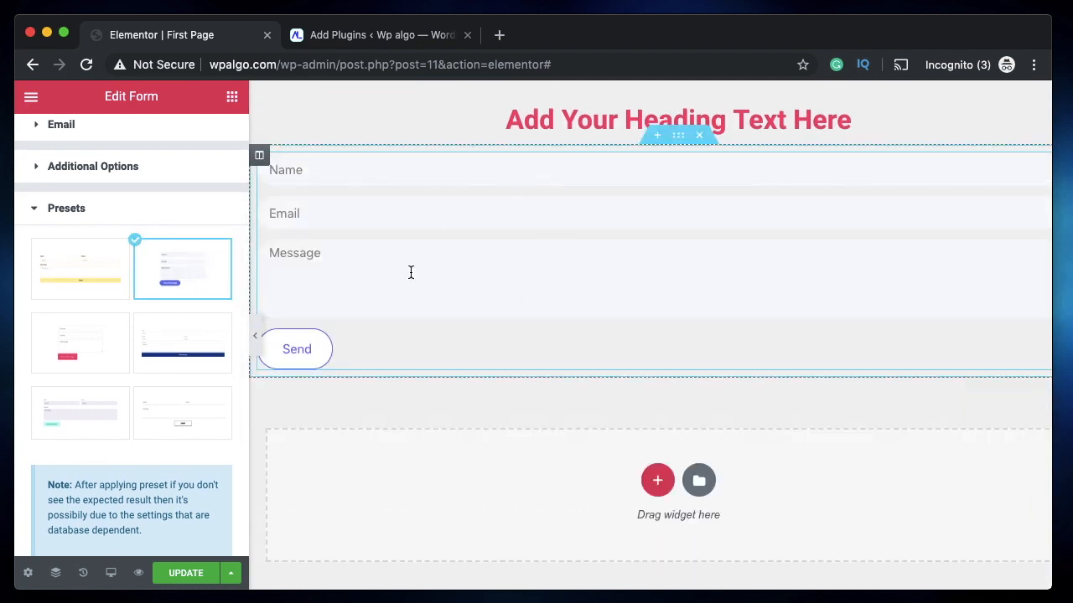
click(215, 343)
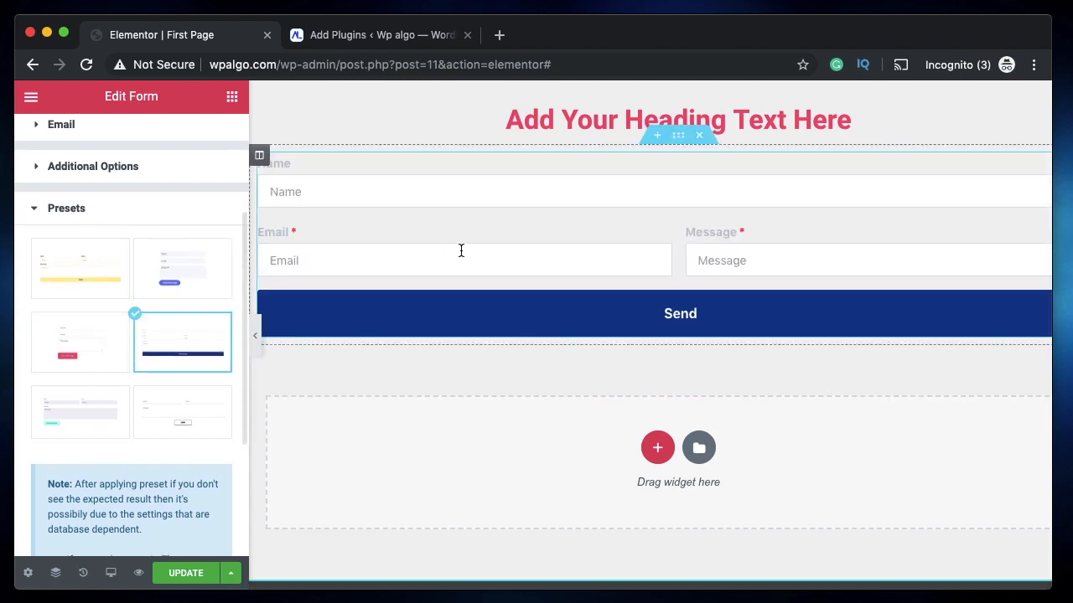
click(115, 281)
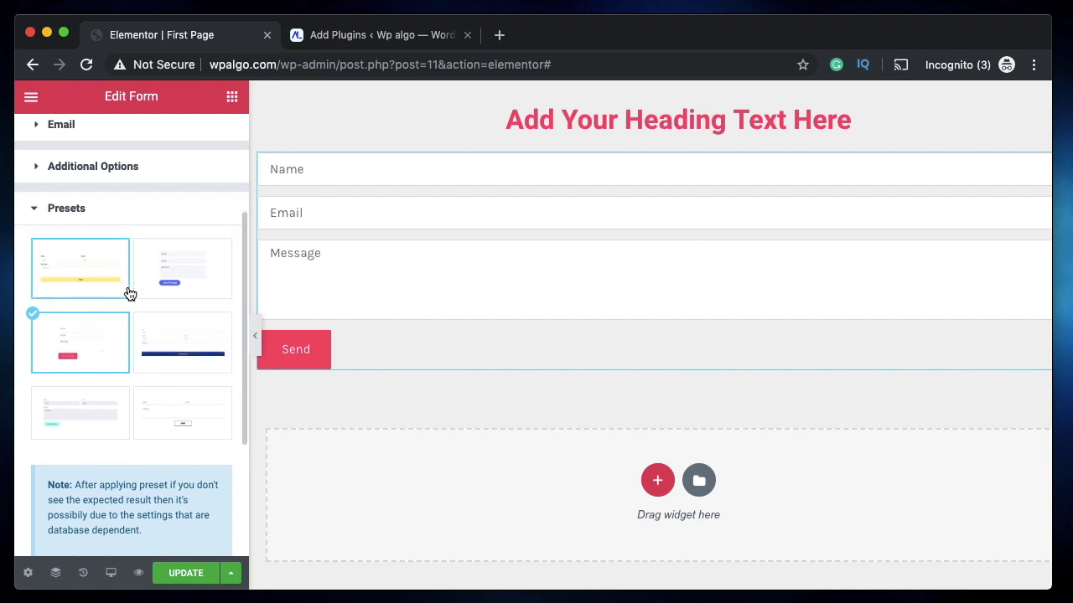
Look over the form's content settings and the preset note, and return to the WunderWp plugin listing.
scroll(127, 292, up, 5)
scroll(118, 285, down, 8)
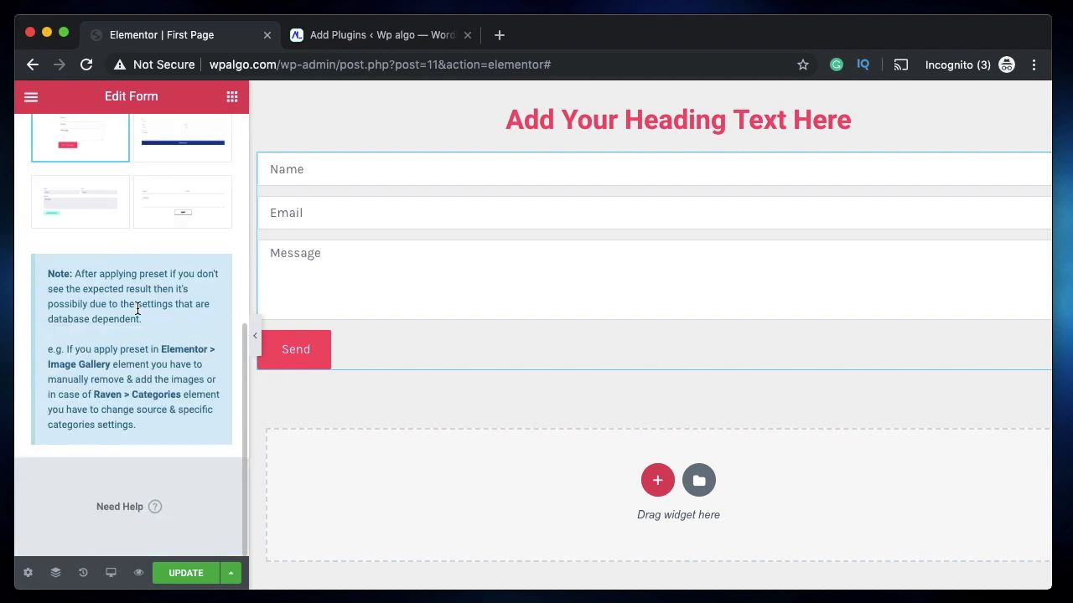
scroll(137, 310, up, 8)
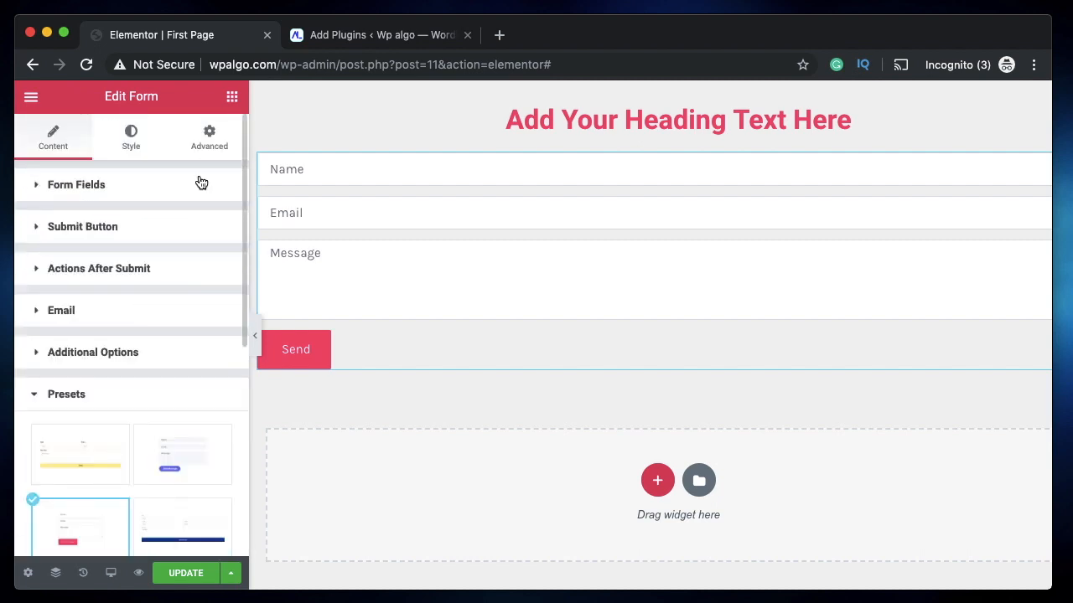
click(132, 402)
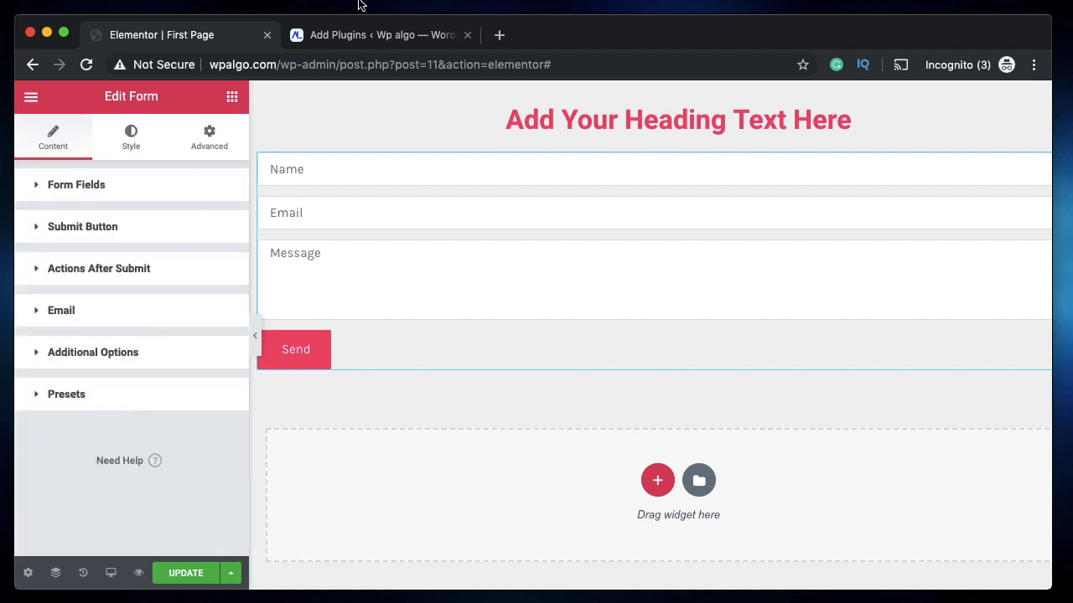
click(376, 39)
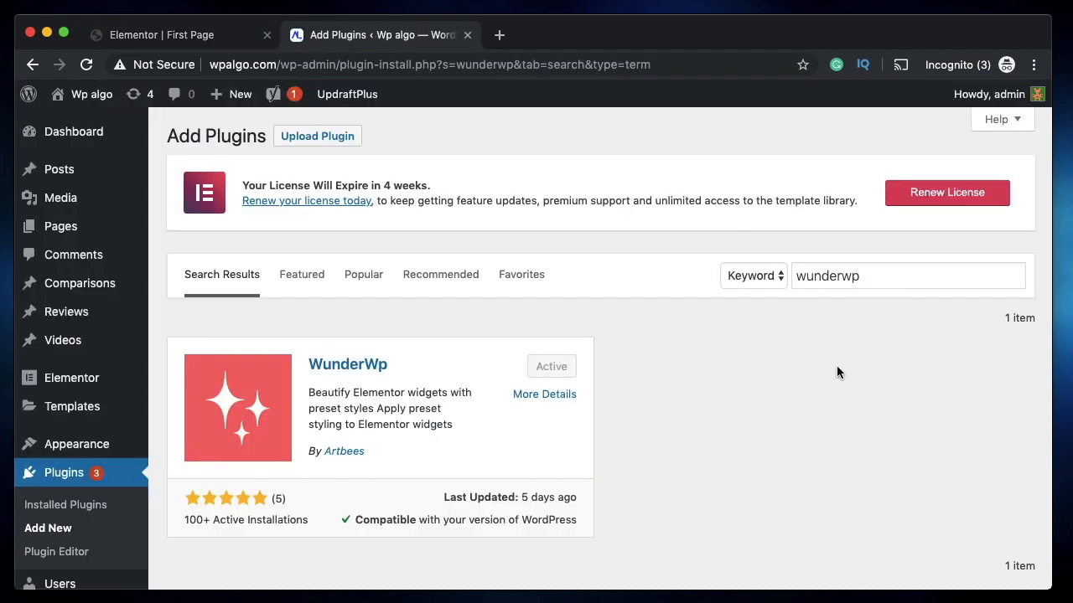